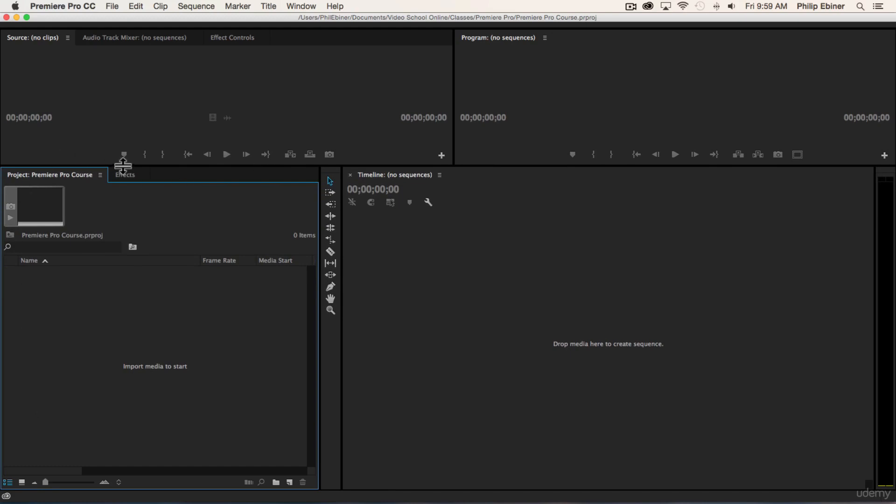
Enlarge the Project panel and timeline by raising the divider beneath the Source and Program monitors.
{"action": "left_click_drag", "start_coordinate": [120, 164], "coordinate": [124, 121]}
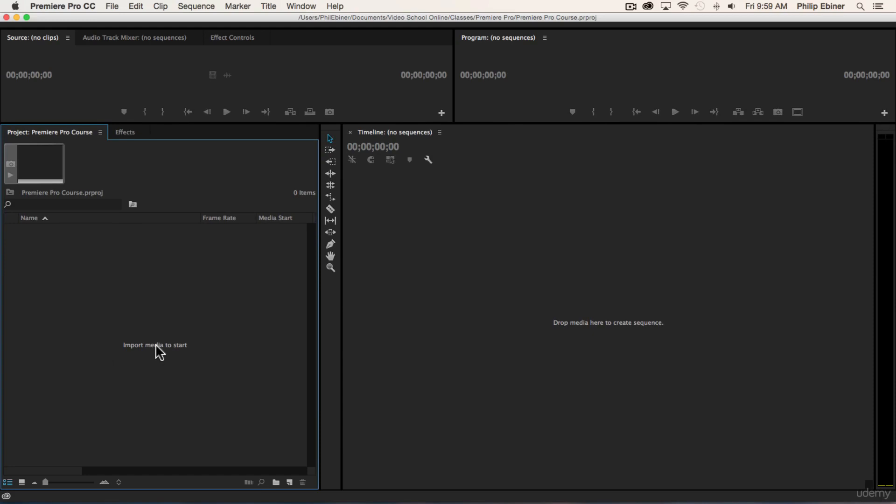
{"action": "double_click", "coordinate": [131, 314]}
{"action": "left_click", "coordinate": [762, 493]}
{"action": "left_click", "coordinate": [115, 7]}
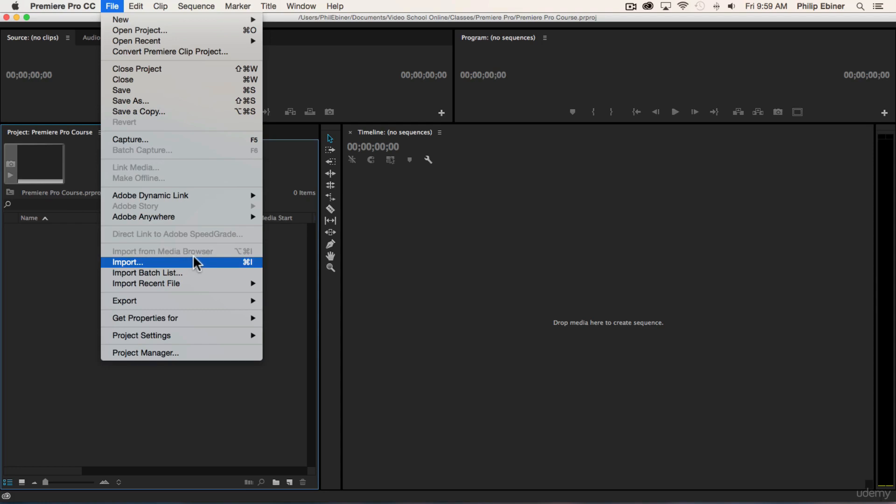
{"action": "left_click", "coordinate": [51, 264]}
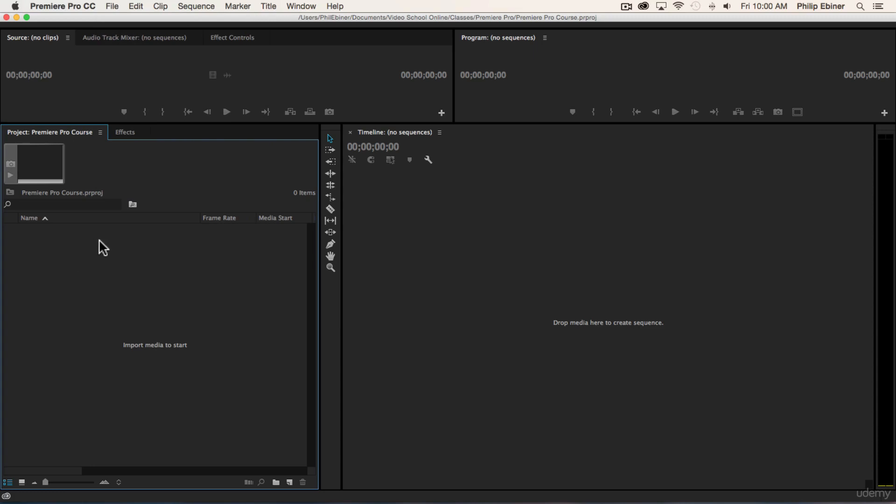
{"action": "key", "text": "super+Tab"}
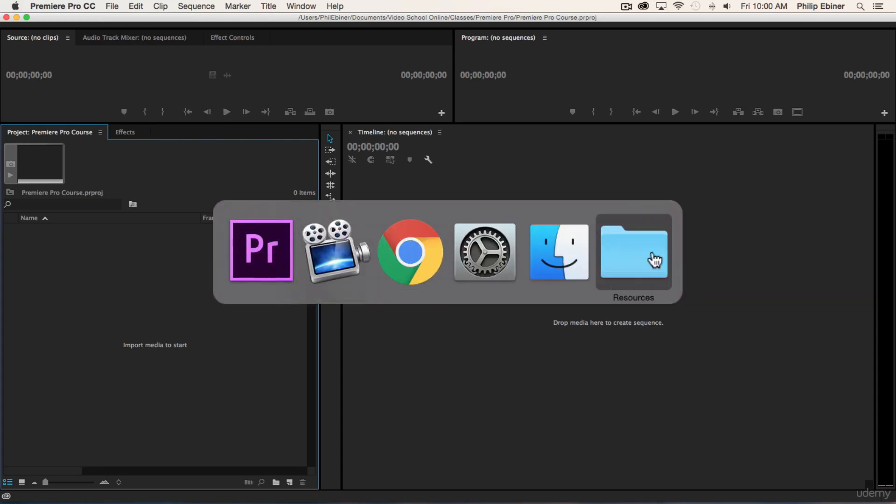
{"action": "left_click", "coordinate": [242, 266]}
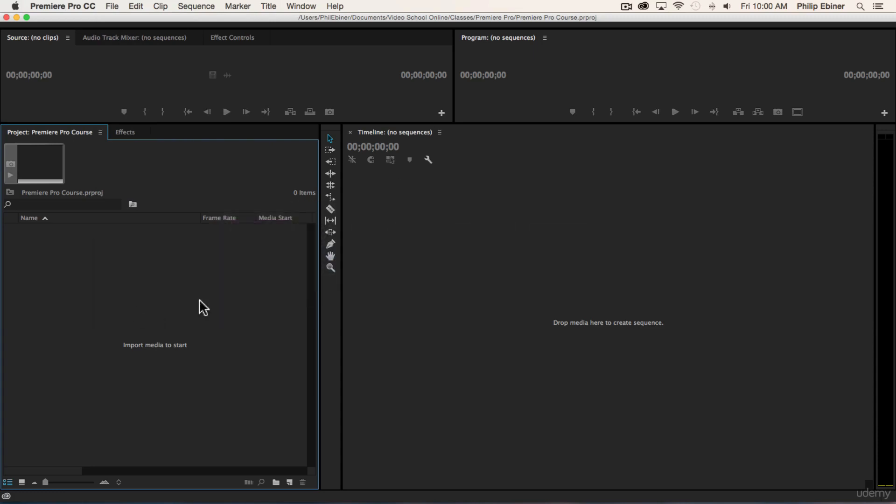
Start a media import and browse the Resources subfolders Photos, Music and LUTs, ending in Video Clips.
{"action": "double_click", "coordinate": [156, 313]}
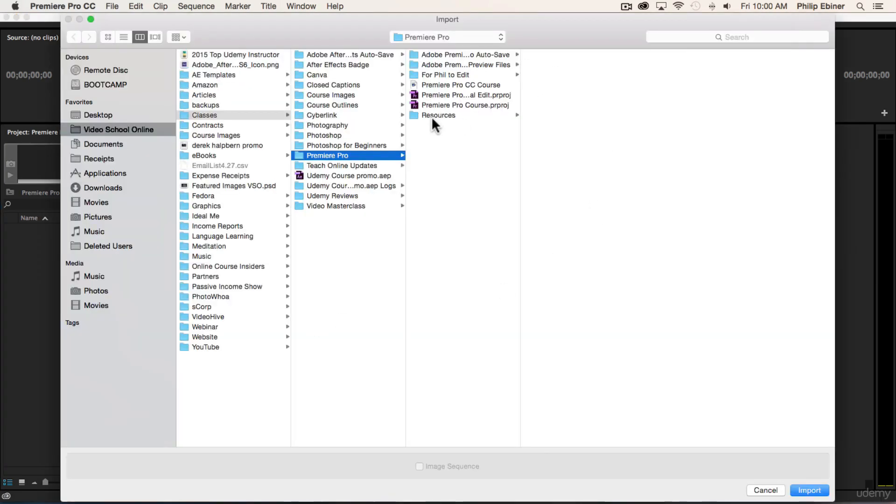
{"action": "left_click", "coordinate": [437, 117]}
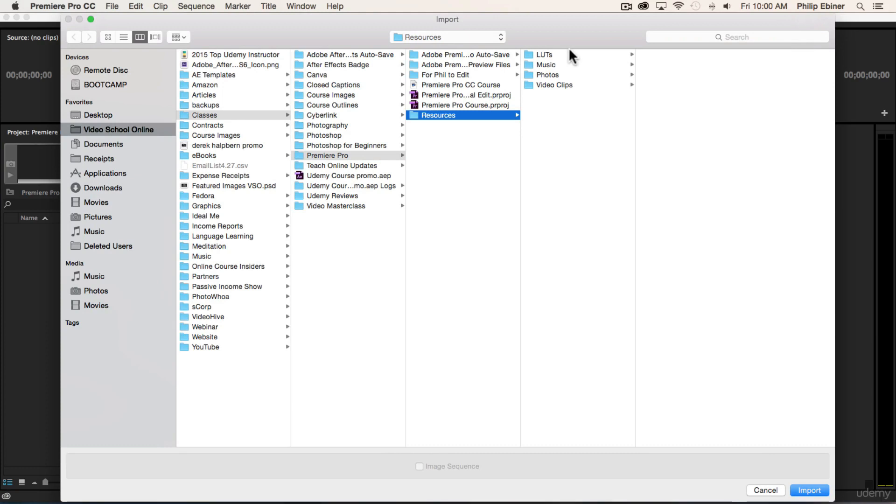
{"action": "left_click", "coordinate": [547, 84]}
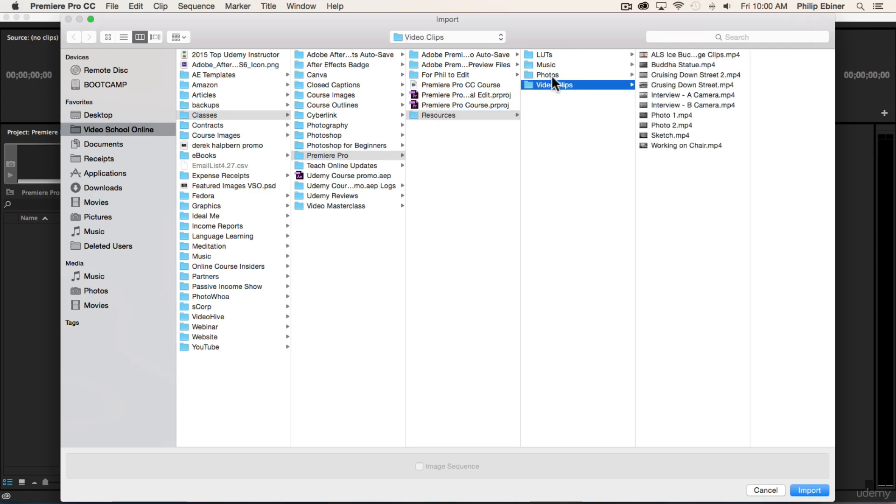
{"action": "left_click", "coordinate": [551, 75]}
{"action": "left_click", "coordinate": [552, 65]}
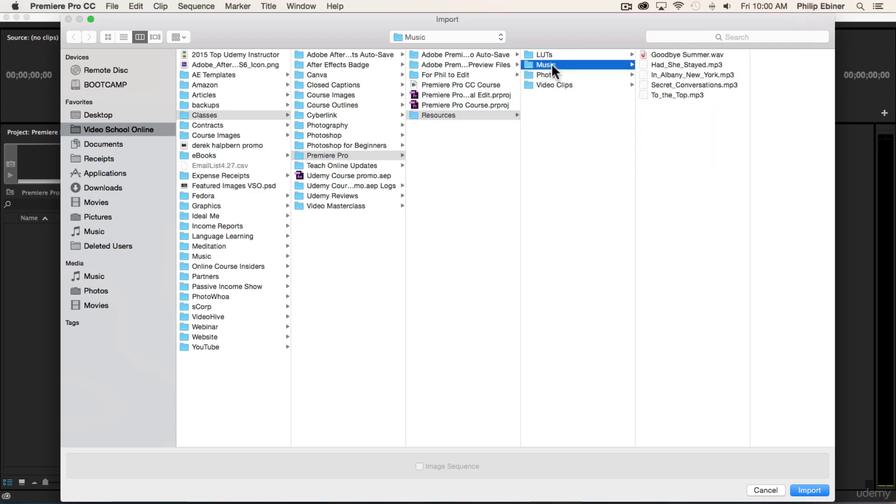
{"action": "left_click", "coordinate": [542, 52]}
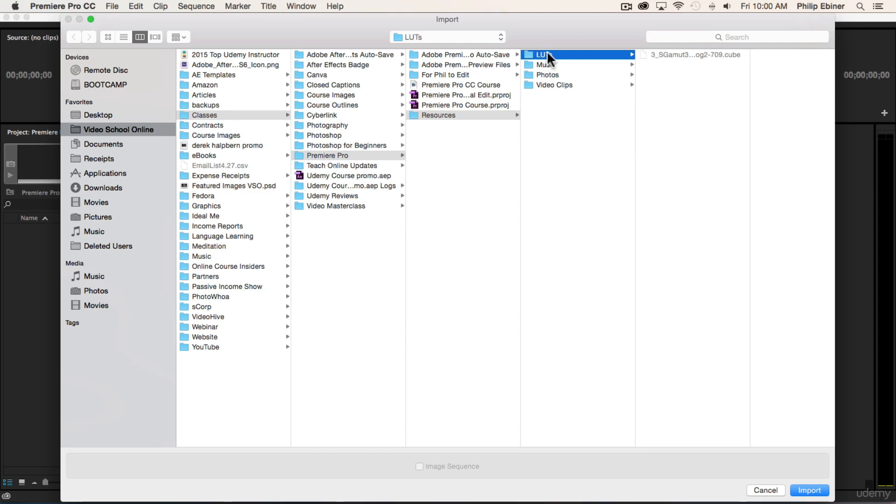
{"action": "left_click", "coordinate": [553, 84]}
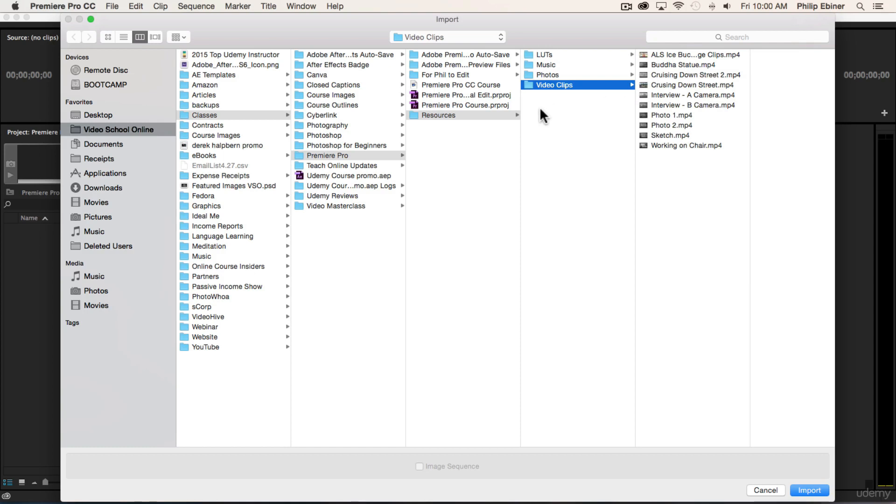
Try selecting a single clip and the full range from ALS Ice Bucket Challenge Clips.mp4 to Working on Chair.mp4, and clear the selection.
{"action": "left_click", "coordinate": [688, 94]}
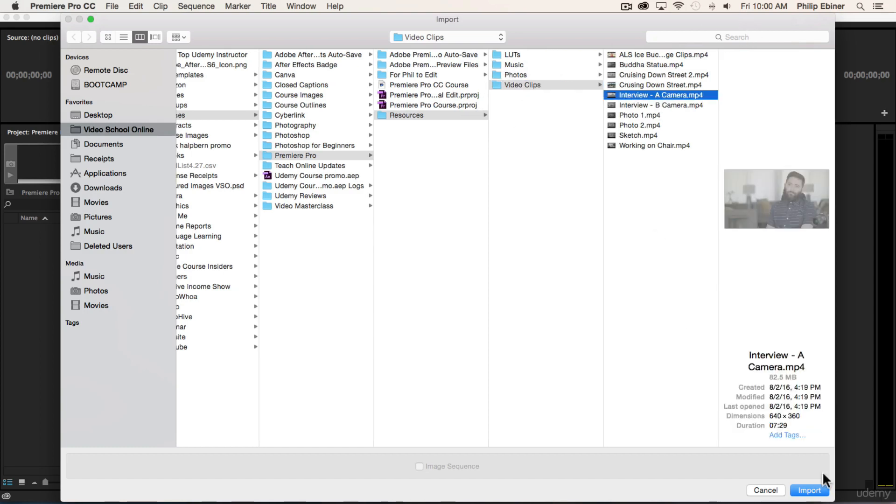
{"action": "left_click", "coordinate": [633, 51]}
{"action": "left_click", "coordinate": [633, 141], "text": "shift"}
{"action": "left_click", "coordinate": [648, 167]}
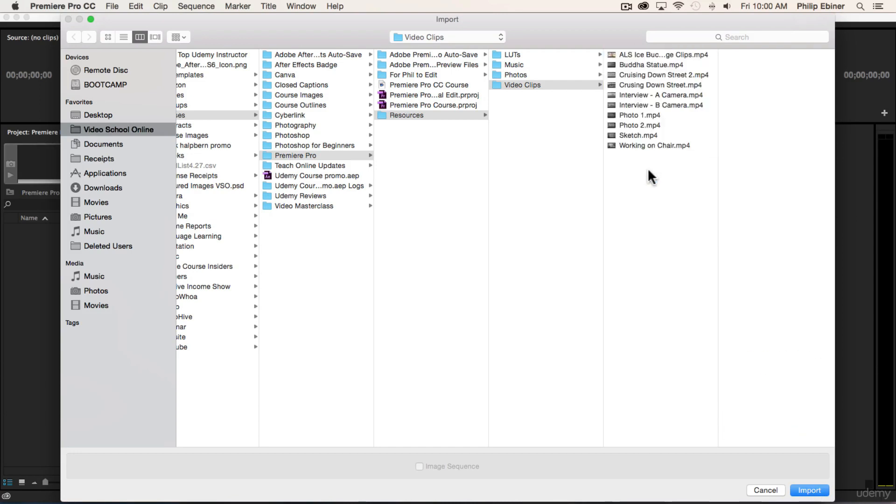
{"action": "left_click", "coordinate": [631, 53]}
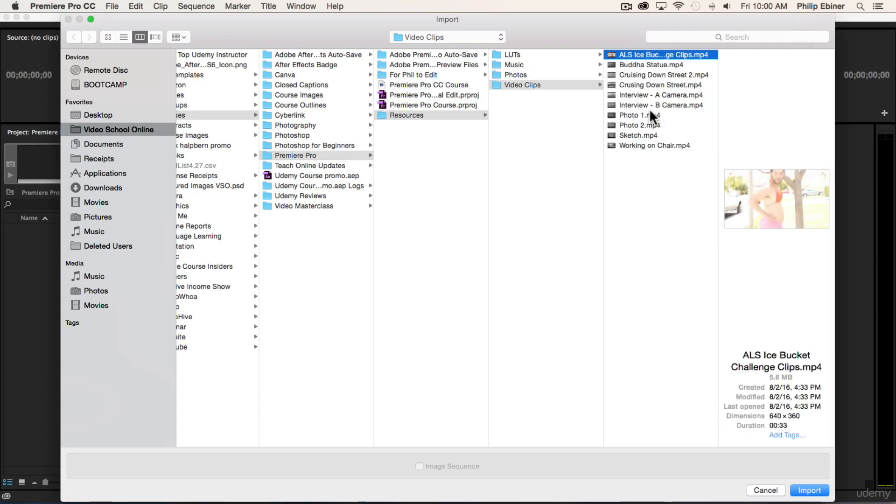
{"action": "left_click", "coordinate": [642, 142], "text": "shift"}
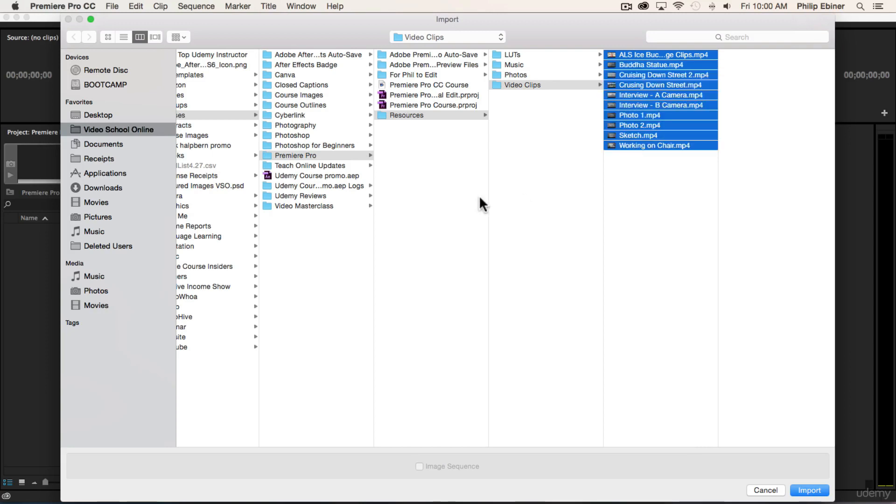
{"action": "left_click", "coordinate": [609, 231]}
Select only Interview - A Camera.mp4, Interview - B Camera.mp4, Sketch.mp4 and Working on Chair.mp4.
{"action": "left_click", "coordinate": [648, 94]}
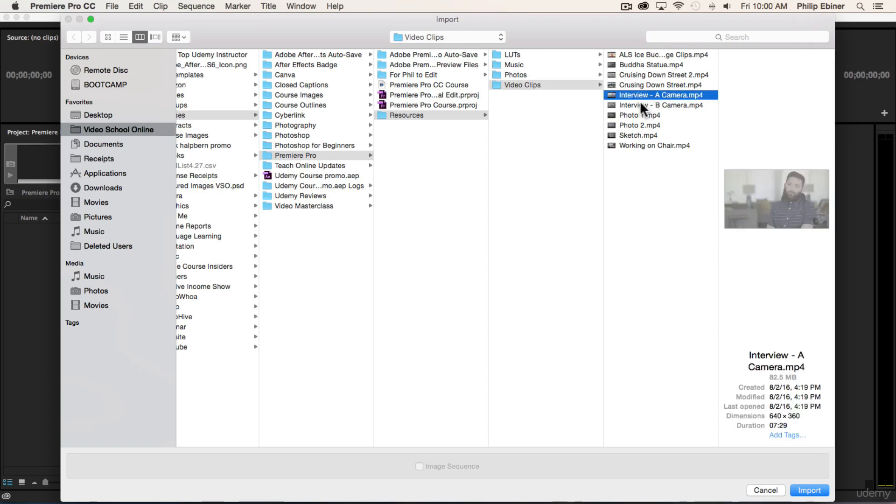
{"action": "left_click", "coordinate": [639, 102], "text": "shift"}
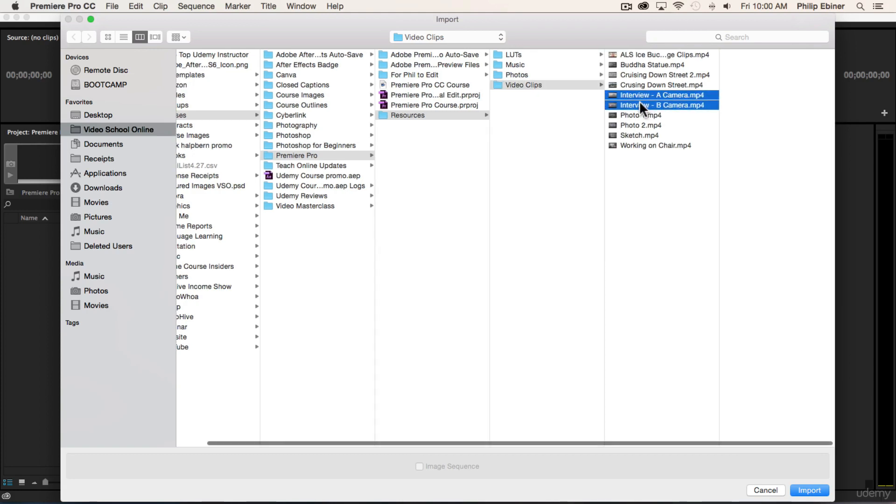
{"action": "left_click", "coordinate": [632, 135], "text": "super"}
{"action": "left_click", "coordinate": [637, 145], "text": "super"}
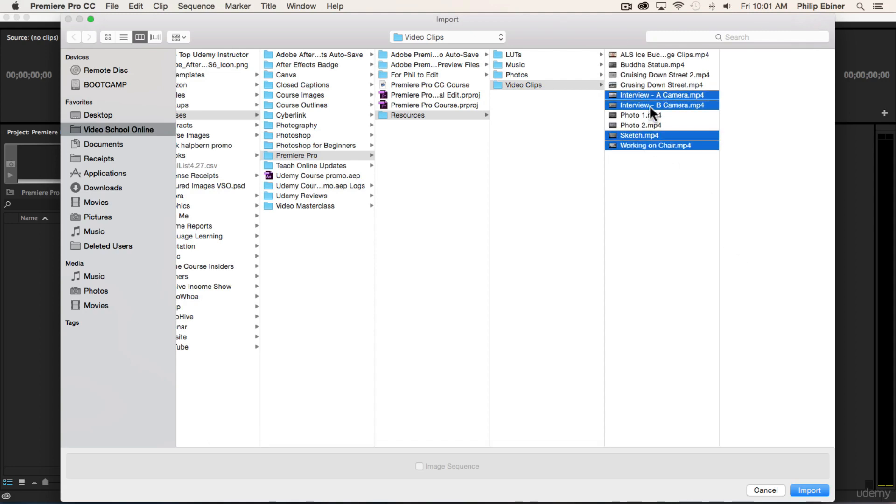
Import all ten clips in the Video Clips folder into the project and deselect them.
{"action": "left_click", "coordinate": [639, 55]}
{"action": "left_click", "coordinate": [644, 145], "text": "shift"}
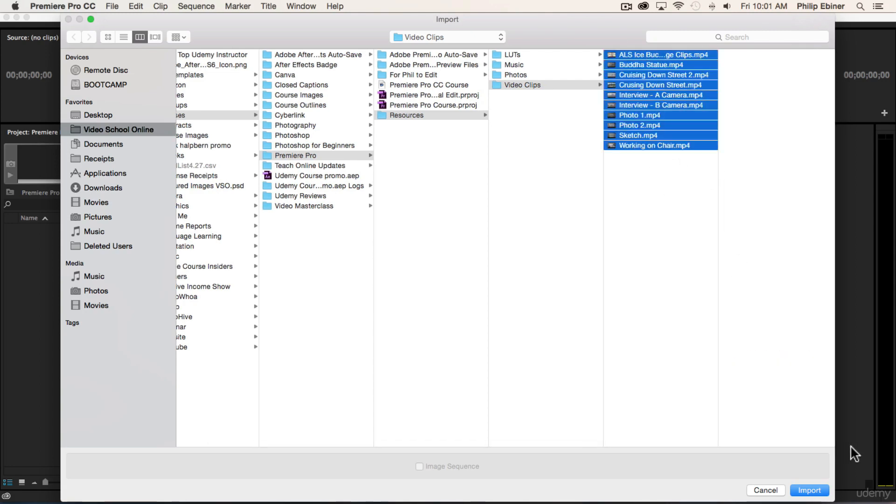
{"action": "left_click", "coordinate": [810, 490]}
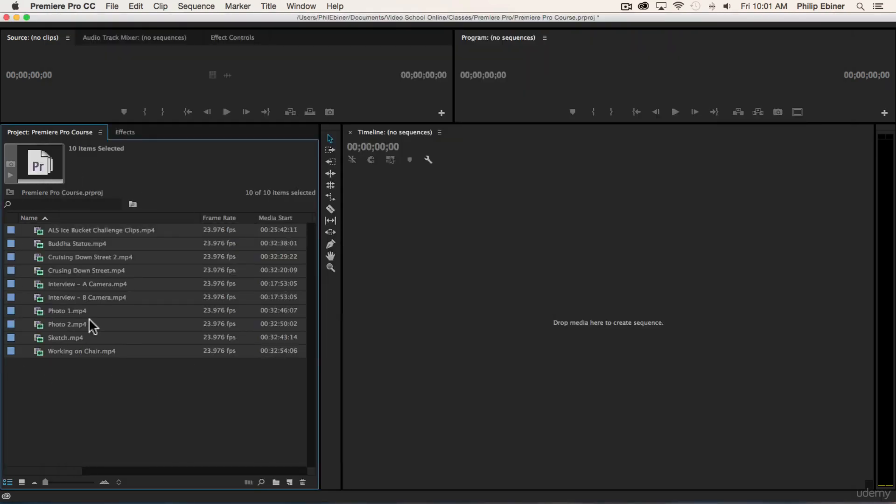
{"action": "left_click", "coordinate": [117, 385]}
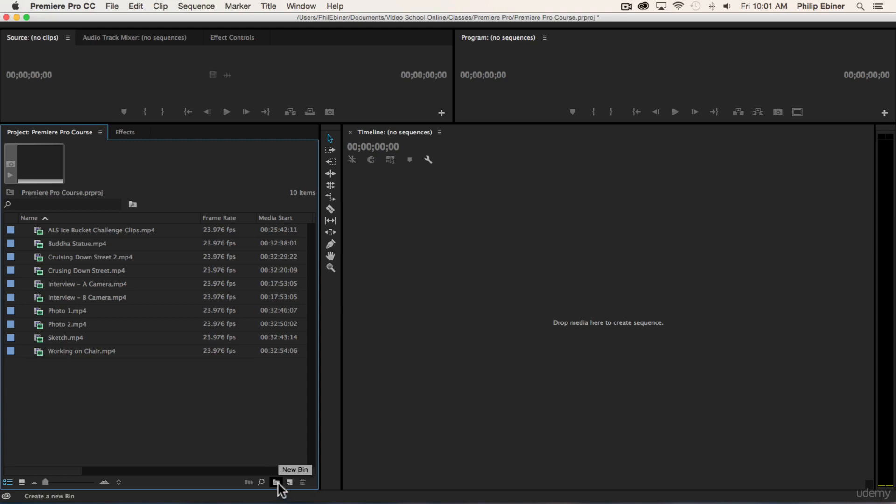
Create a new bin named Video in the project.
{"action": "right_click", "coordinate": [49, 402]}
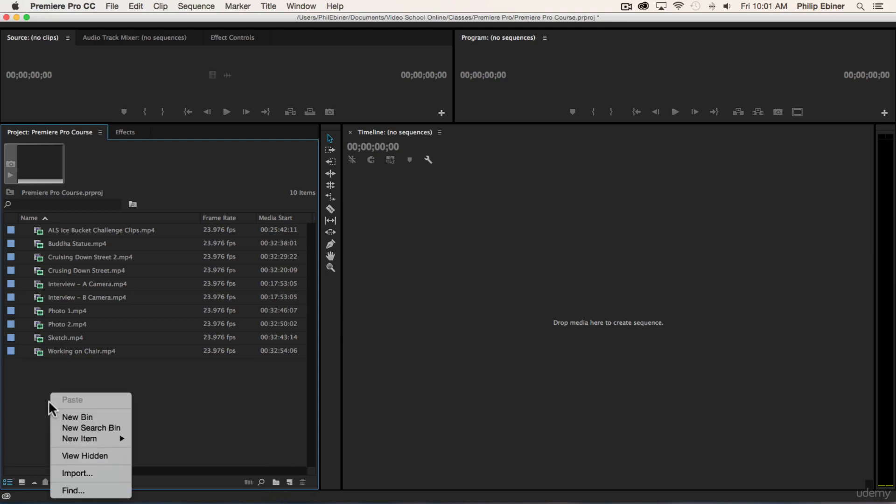
{"action": "left_click", "coordinate": [206, 383]}
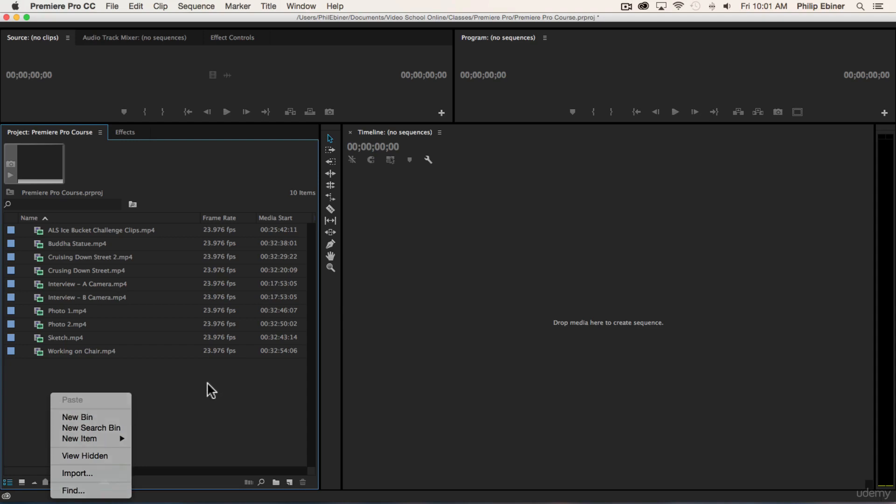
{"action": "key", "text": "super+b"}
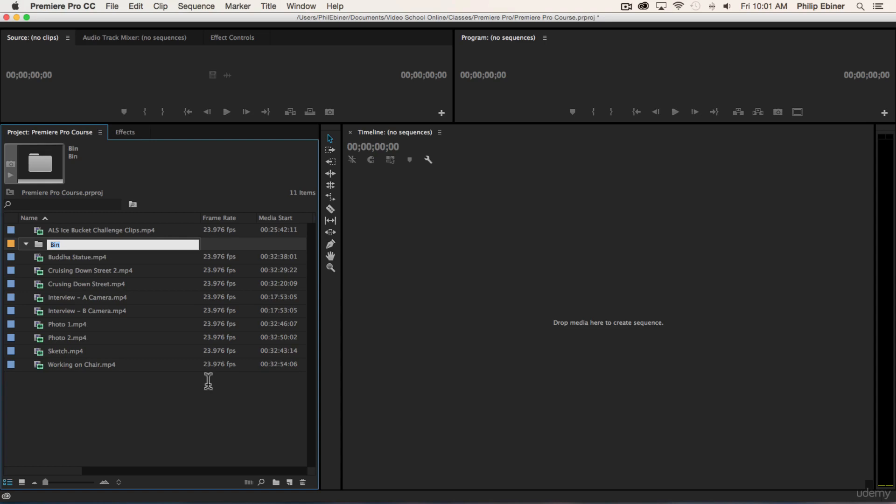
{"action": "type", "text": "Video"}
{"action": "key", "text": "Tab"}
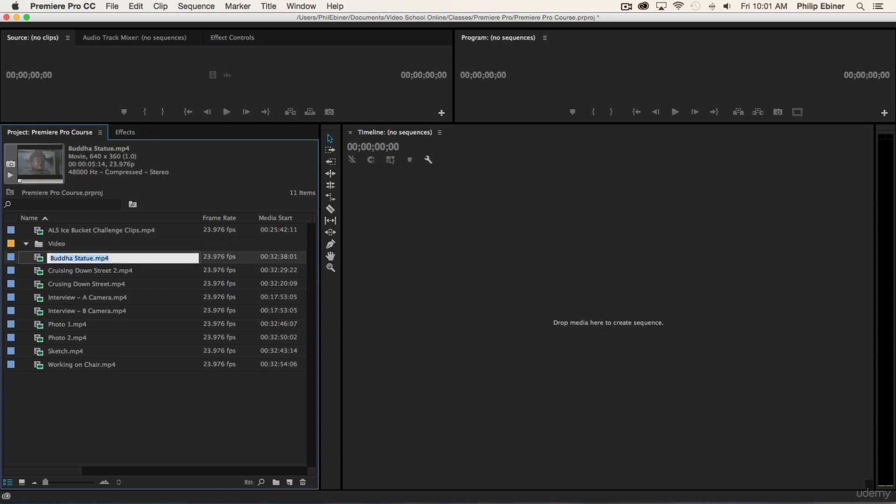
{"action": "left_click", "coordinate": [58, 241]}
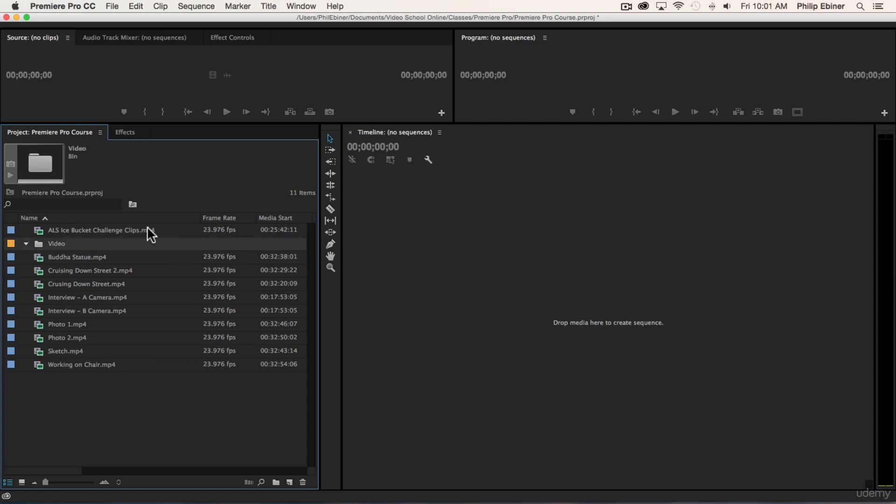
Move all the imported clips into the Video bin.
{"action": "left_click", "coordinate": [94, 257]}
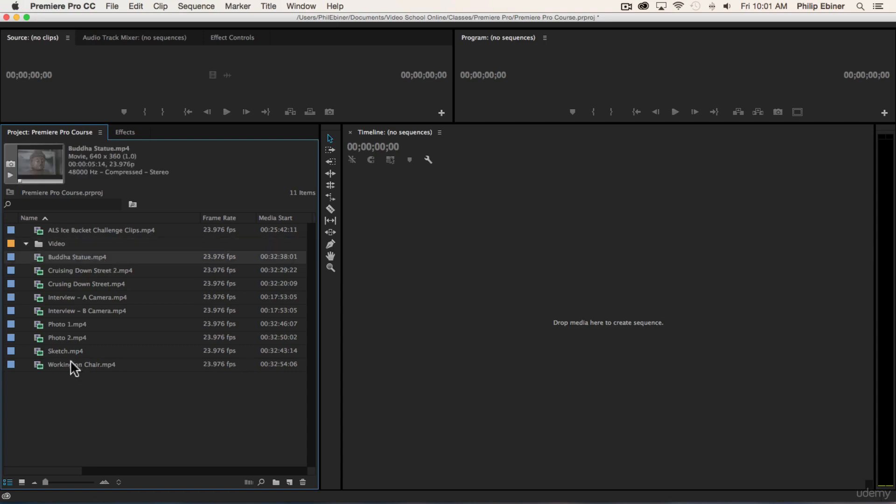
{"action": "left_click", "coordinate": [70, 361], "text": "shift"}
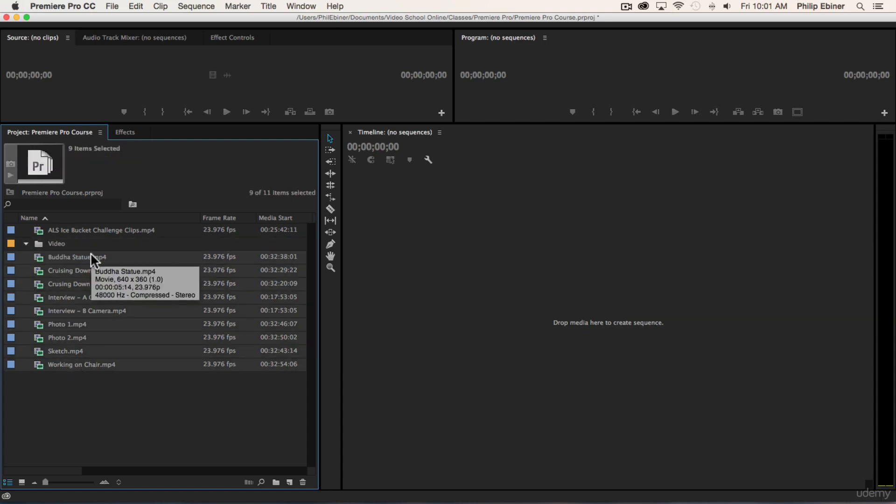
{"action": "left_click_drag", "start_coordinate": [58, 256], "coordinate": [53, 244]}
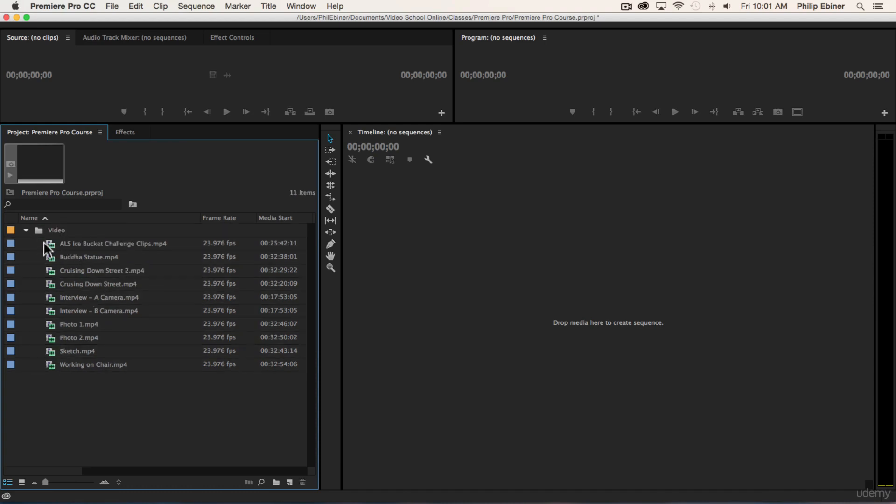
Expand and collapse the Video bin to check its contents, leaving it collapsed.
{"action": "left_click", "coordinate": [23, 228]}
{"action": "left_click", "coordinate": [24, 227]}
{"action": "left_click", "coordinate": [24, 227]}
{"action": "left_click", "coordinate": [23, 228]}
{"action": "left_click", "coordinate": [25, 230]}
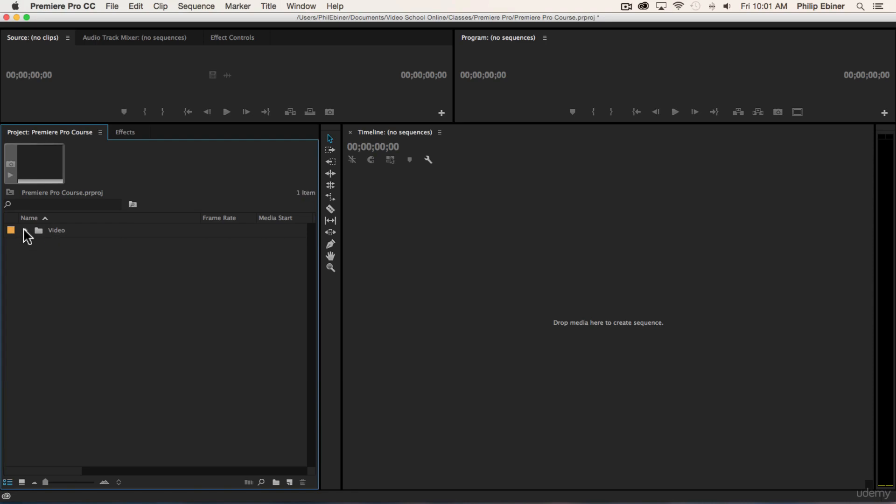
{"action": "left_click", "coordinate": [25, 230]}
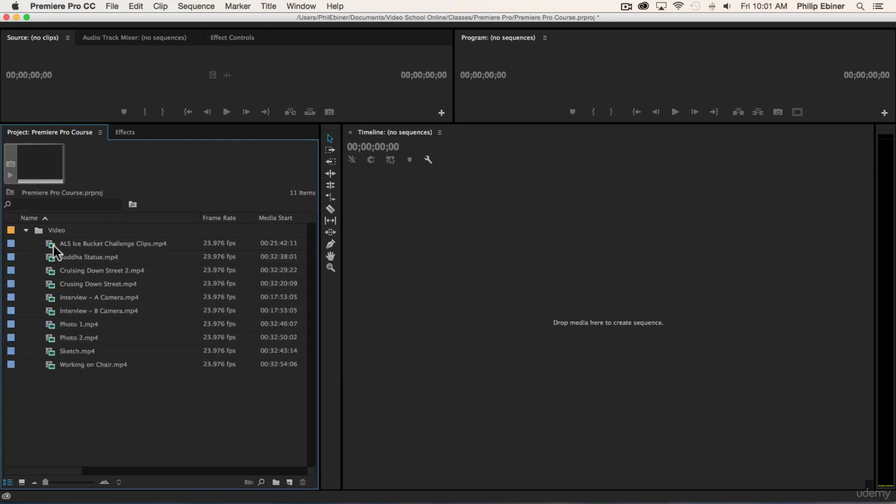
{"action": "left_click", "coordinate": [25, 230]}
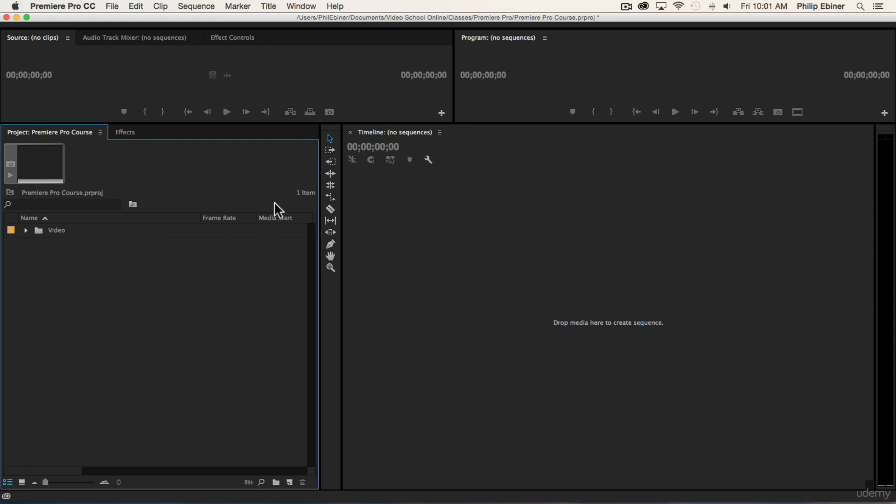
Switch to Finder, open the Resources folder and import its Photos folder into the Premiere Pro project as a bin.
{"action": "key", "text": "super+Tab"}
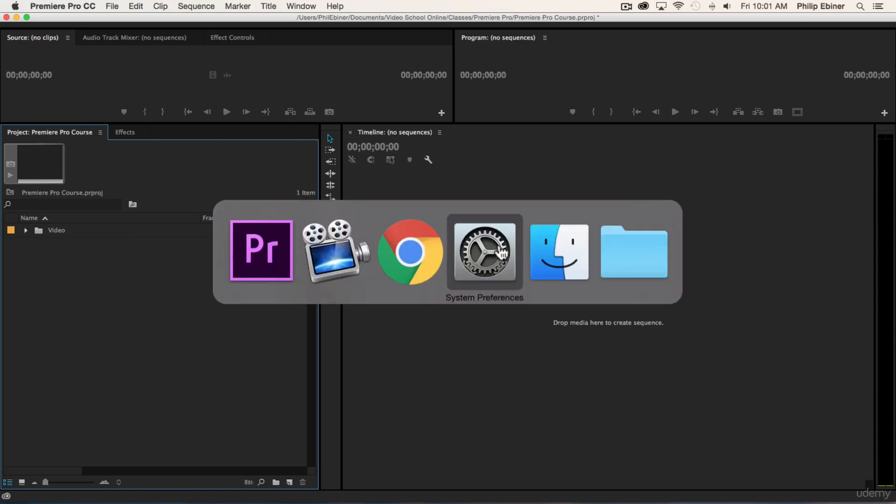
{"action": "left_click", "coordinate": [579, 250]}
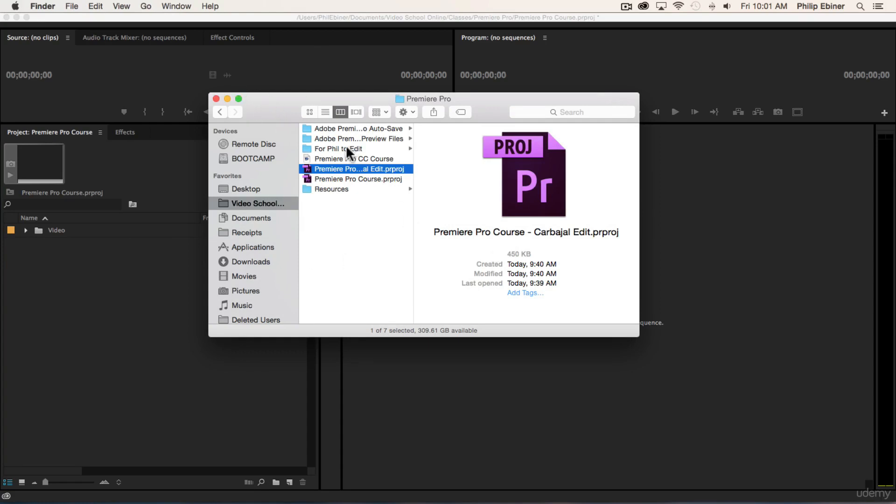
{"action": "key", "text": "super+Tab"}
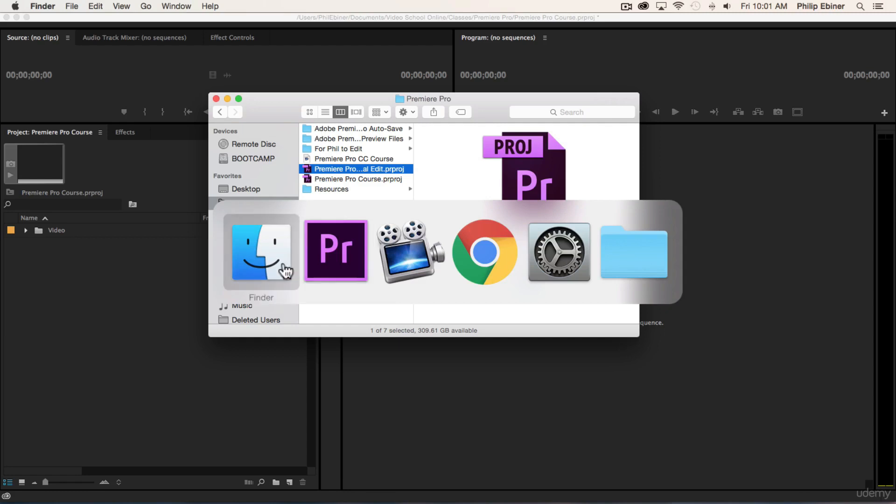
{"action": "left_click", "coordinate": [260, 250]}
{"action": "key", "text": "super+Tab"}
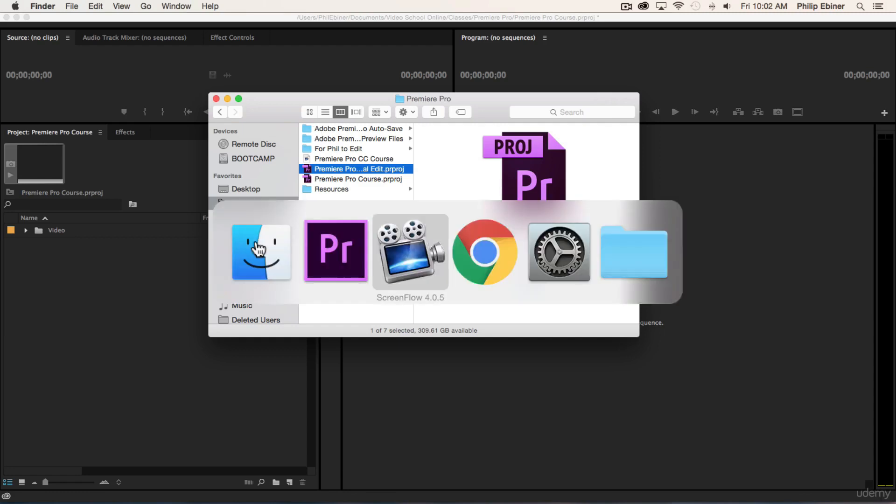
{"action": "left_click", "coordinate": [229, 262]}
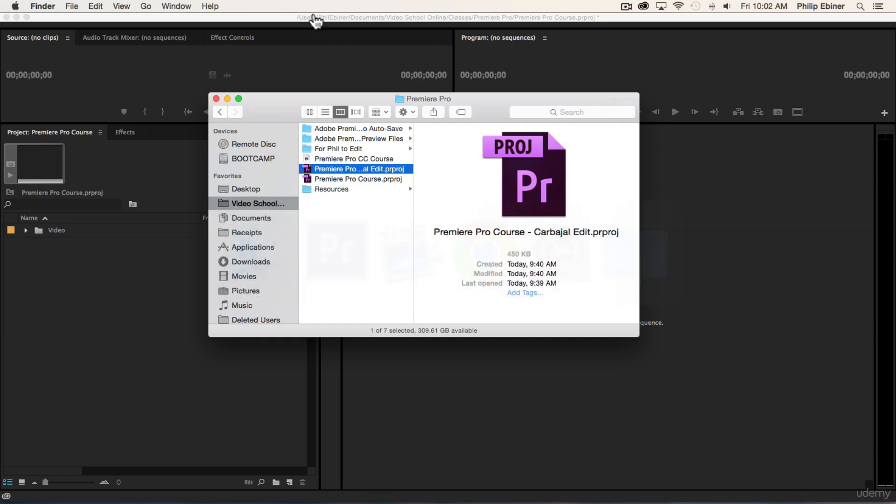
{"action": "left_click", "coordinate": [360, 189]}
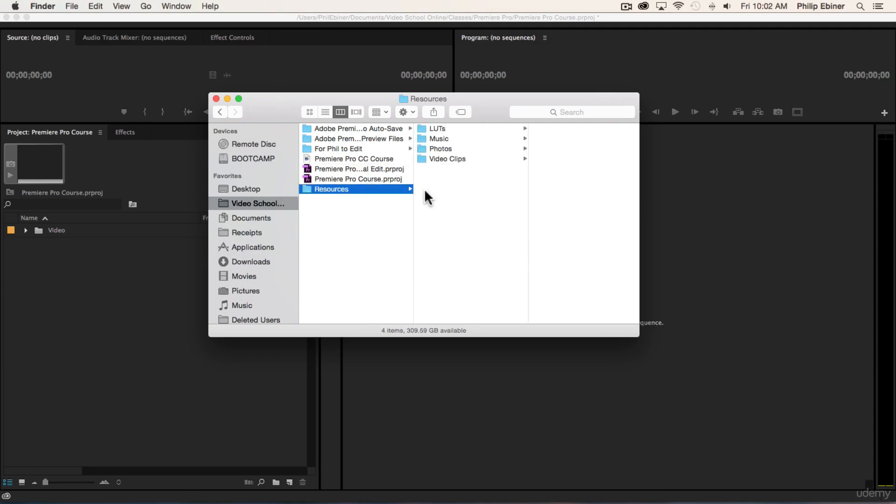
{"action": "left_click", "coordinate": [445, 157]}
{"action": "left_click", "coordinate": [433, 148]}
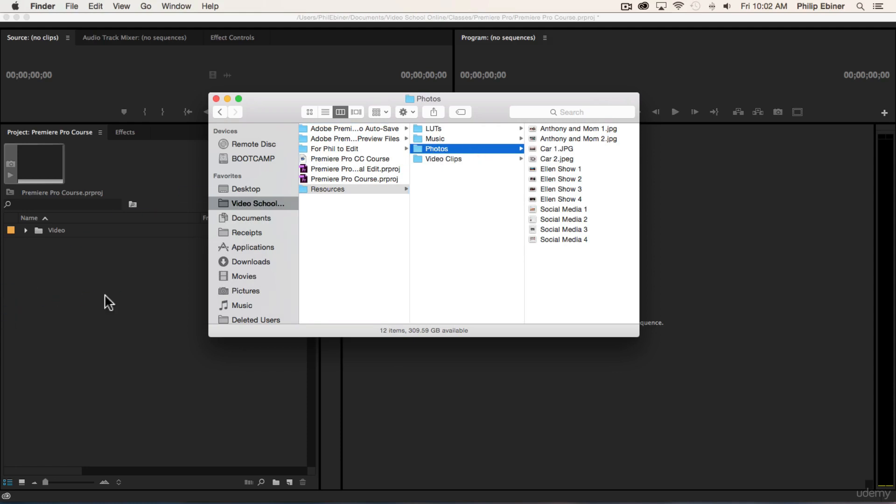
{"action": "left_click_drag", "start_coordinate": [112, 297], "coordinate": [112, 297]}
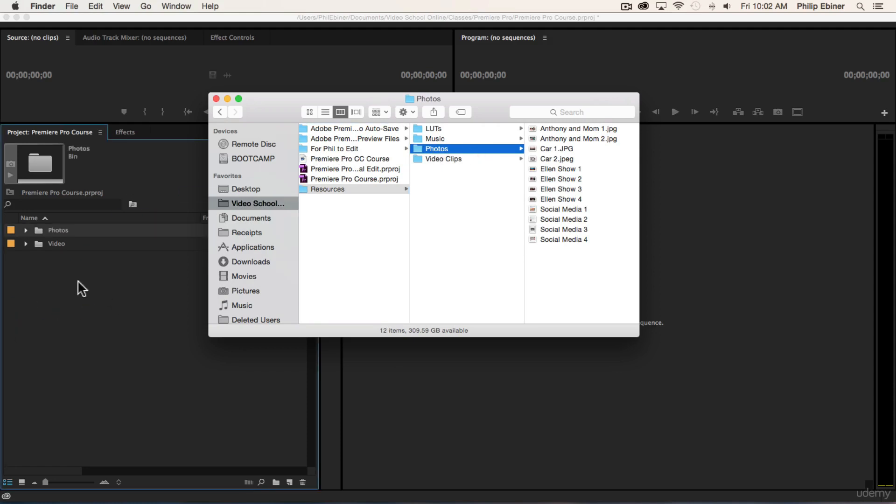
{"action": "left_click", "coordinate": [60, 288]}
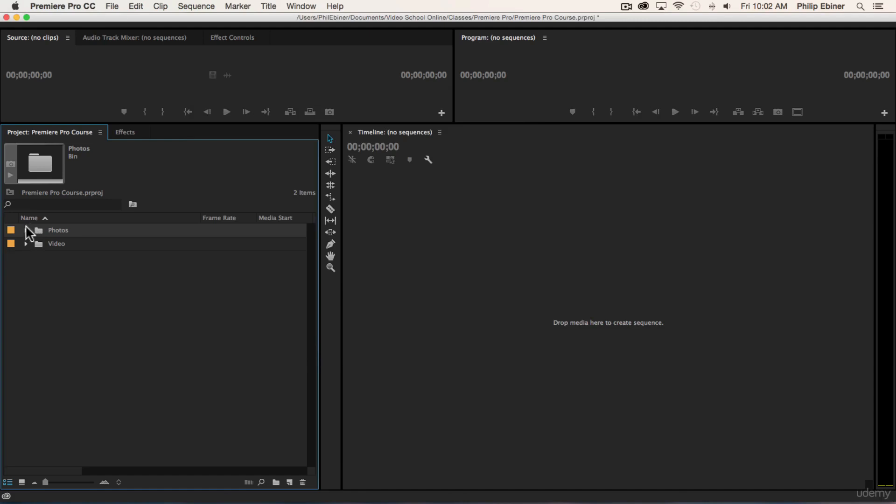
Import the Music folder from Finder into the project and check its tracks, leaving the bin collapsed.
{"action": "key", "text": "super+Tab"}
{"action": "left_click_drag", "start_coordinate": [432, 137], "coordinate": [37, 246]}
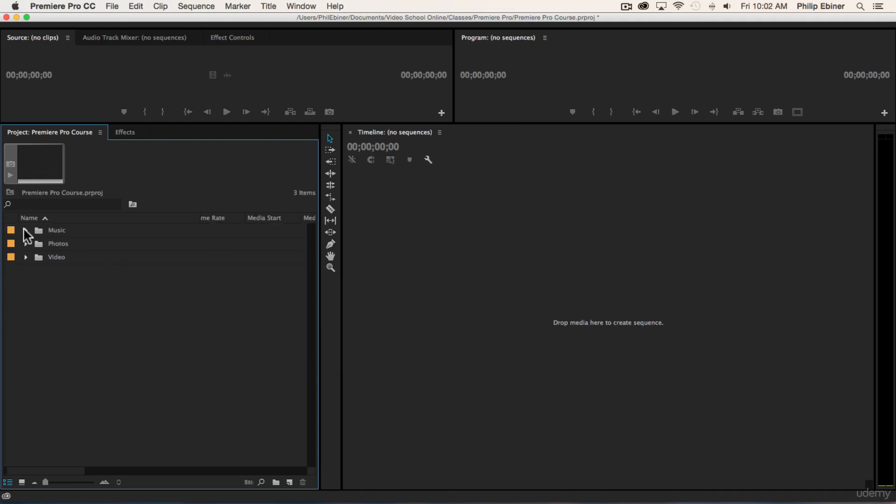
{"action": "left_click", "coordinate": [26, 230]}
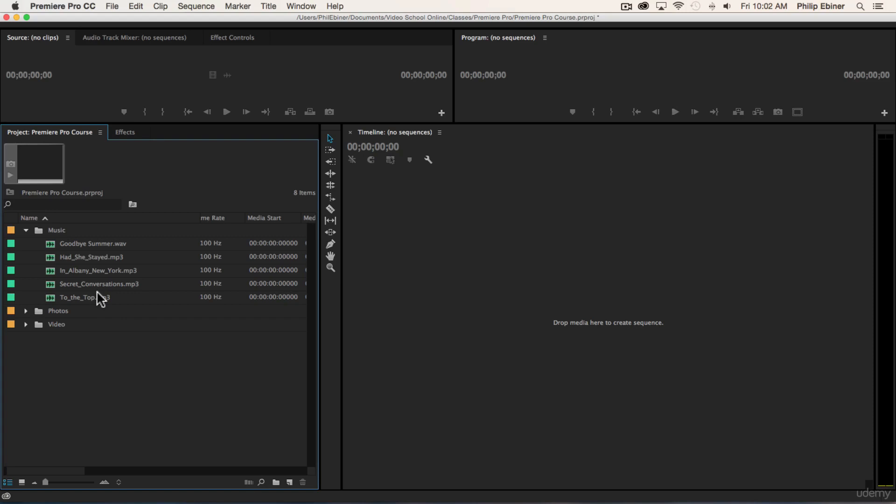
{"action": "left_click", "coordinate": [26, 227]}
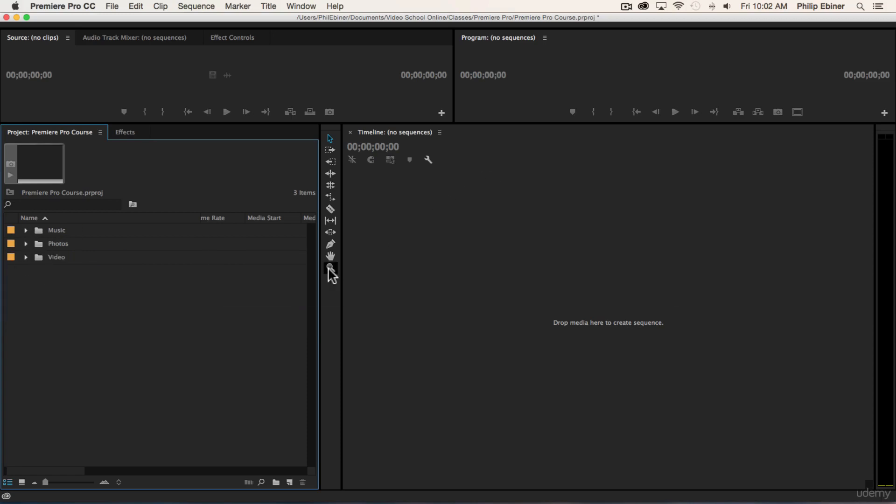
Switch to Finder to view the contents of the LUTs folder and return to the Premiere Pro project.
{"action": "key", "text": "super+Tab"}
{"action": "left_click", "coordinate": [436, 128]}
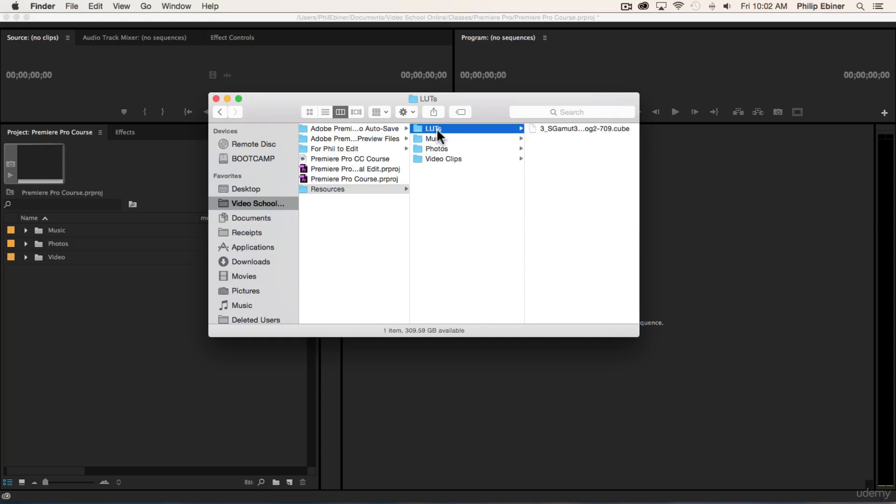
{"action": "left_click", "coordinate": [144, 316]}
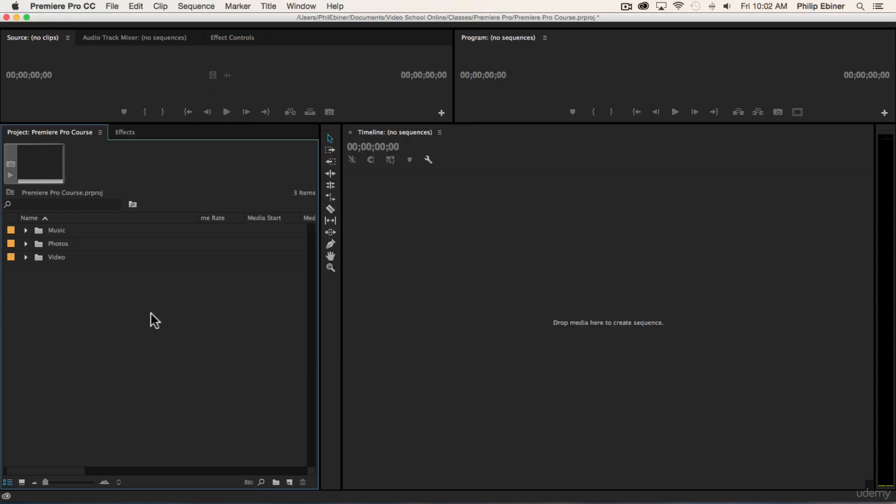
Expand the Video bin and create a new bin named broll inside it.
{"action": "left_click", "coordinate": [26, 257]}
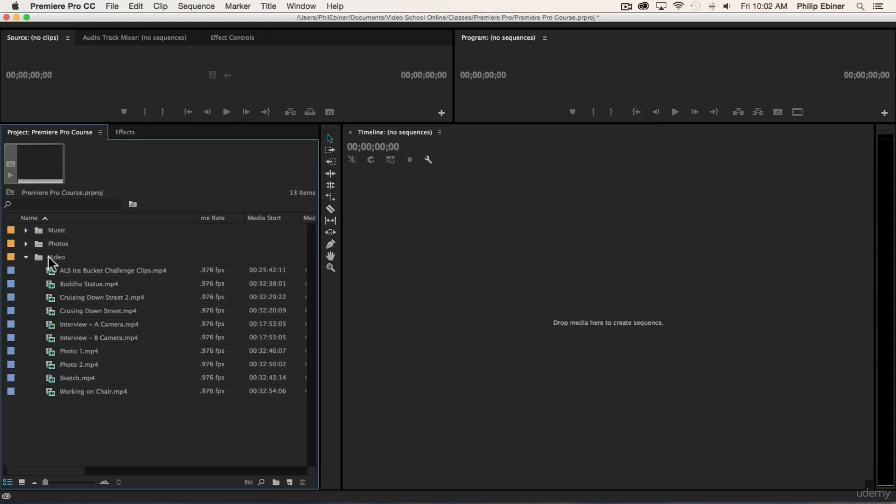
{"action": "left_click", "coordinate": [52, 257]}
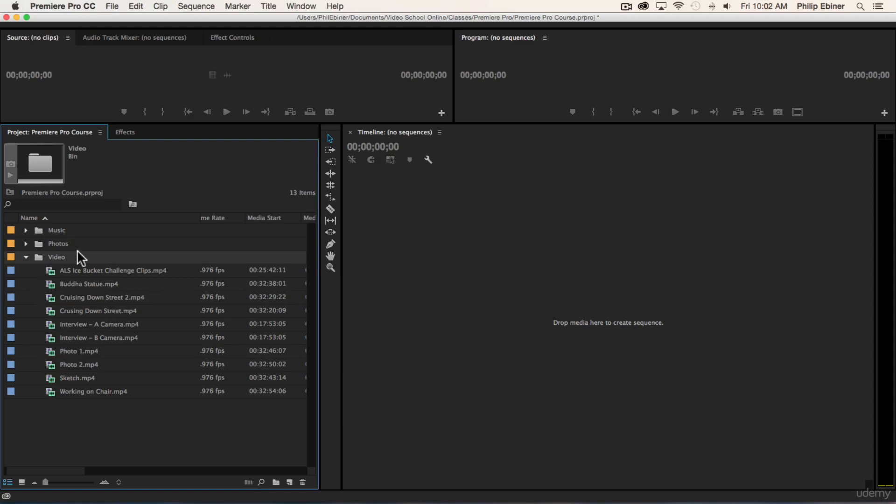
{"action": "left_click", "coordinate": [276, 482]}
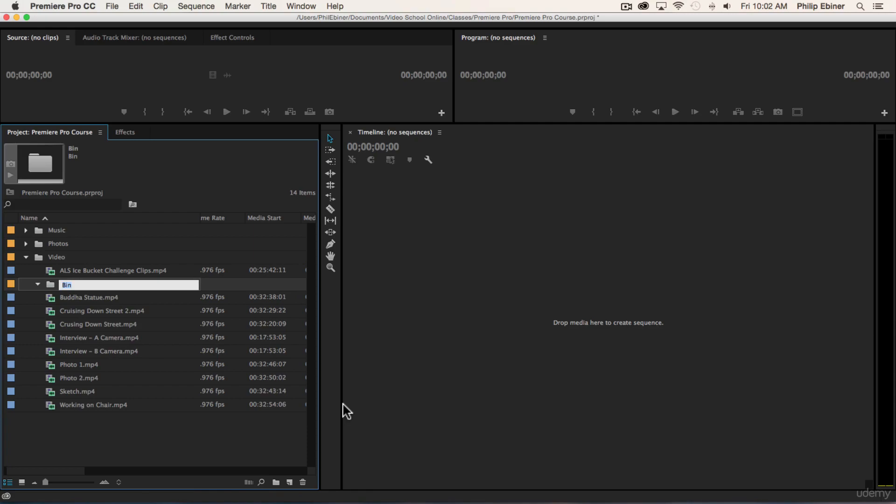
{"action": "type", "text": "B-Rol"}
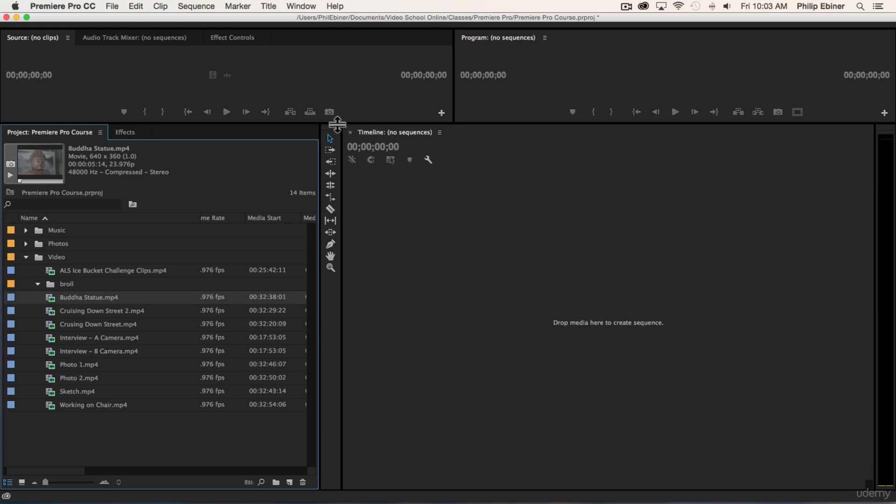
Enlarge the Source and Program monitors and preview the Interview – A Camera and Interview – B Camera clips.
{"action": "left_click_drag", "start_coordinate": [336, 123], "coordinate": [387, 254]}
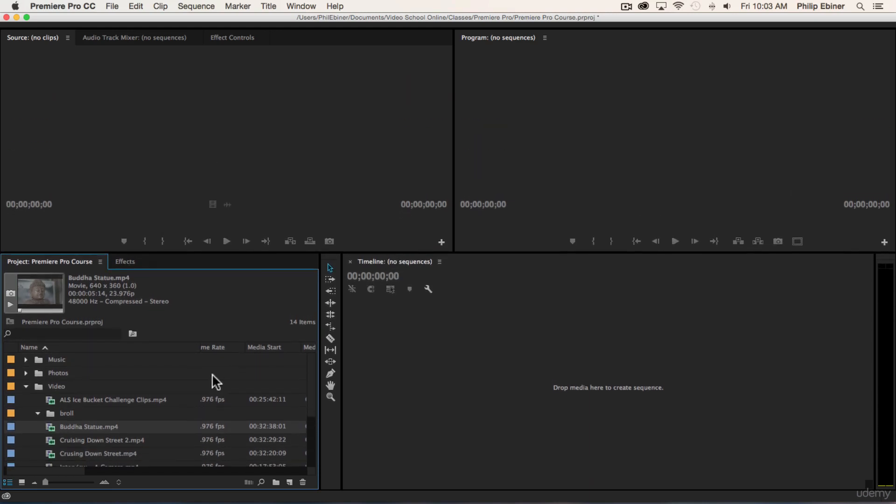
{"action": "scroll", "coordinate": [212, 373], "scroll_direction": "down", "scroll_amount": 3}
{"action": "double_click", "coordinate": [97, 400]}
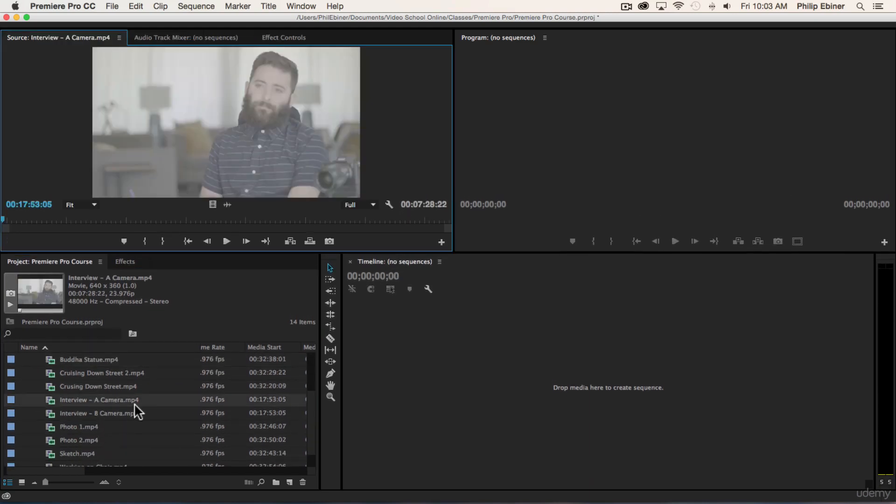
{"action": "double_click", "coordinate": [112, 414]}
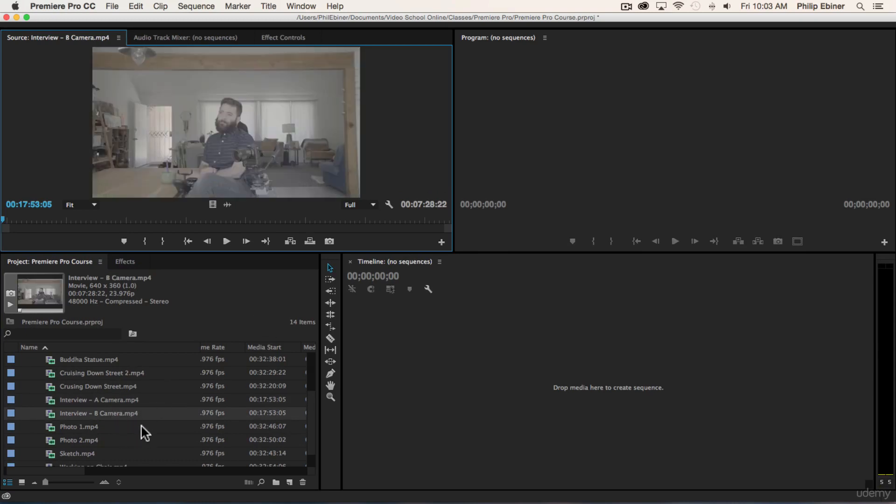
{"action": "left_click_drag", "start_coordinate": [114, 217], "coordinate": [221, 216]}
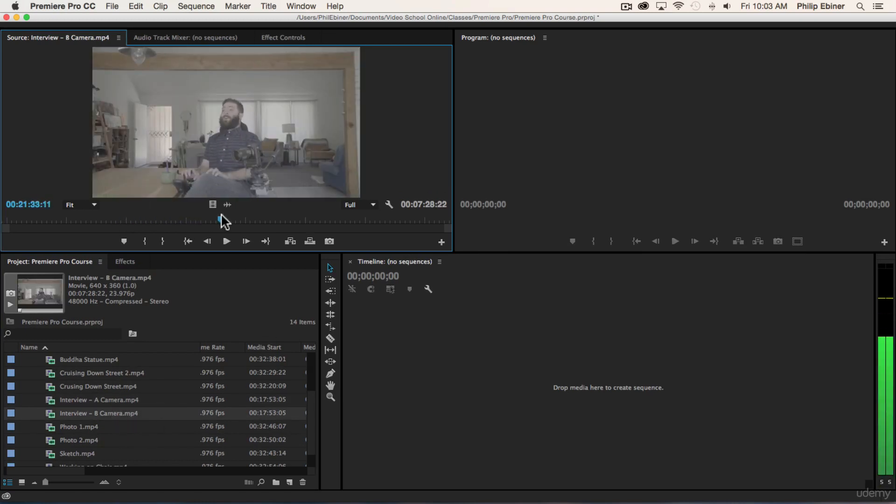
Play part of Cruising Down Street 2.mp4 in the Source monitor and stop playback.
{"action": "scroll", "coordinate": [89, 395], "scroll_direction": "up", "scroll_amount": 2}
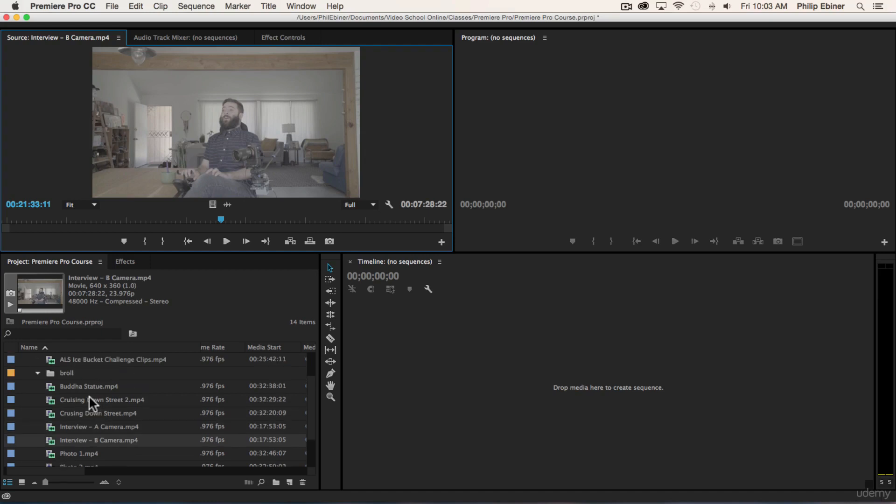
{"action": "scroll", "coordinate": [89, 396], "scroll_direction": "down", "scroll_amount": 1}
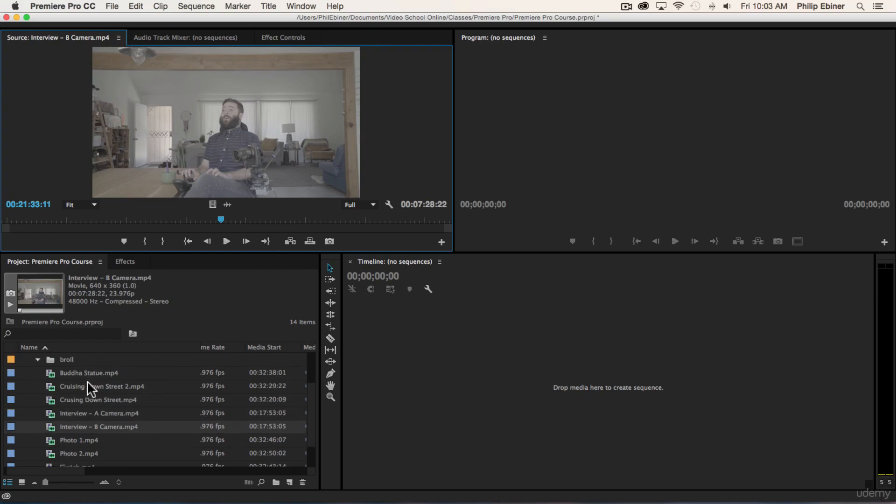
{"action": "double_click", "coordinate": [88, 380]}
{"action": "left_click", "coordinate": [230, 241]}
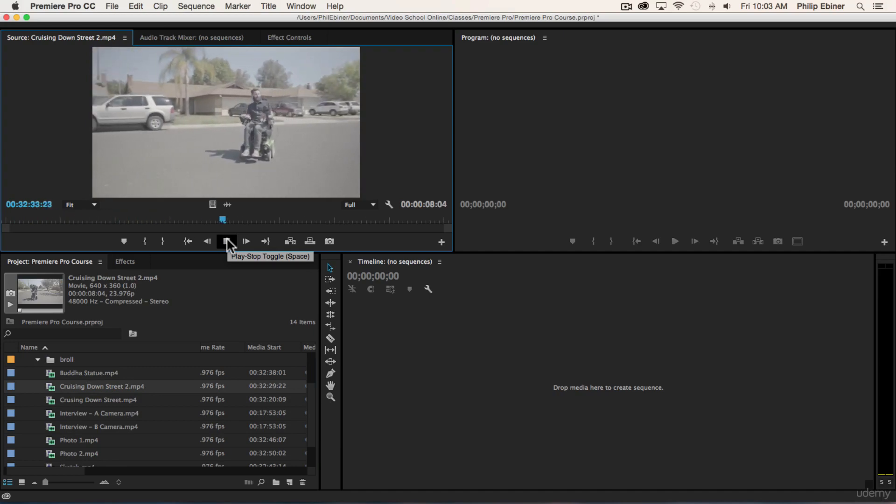
{"action": "left_click", "coordinate": [227, 240]}
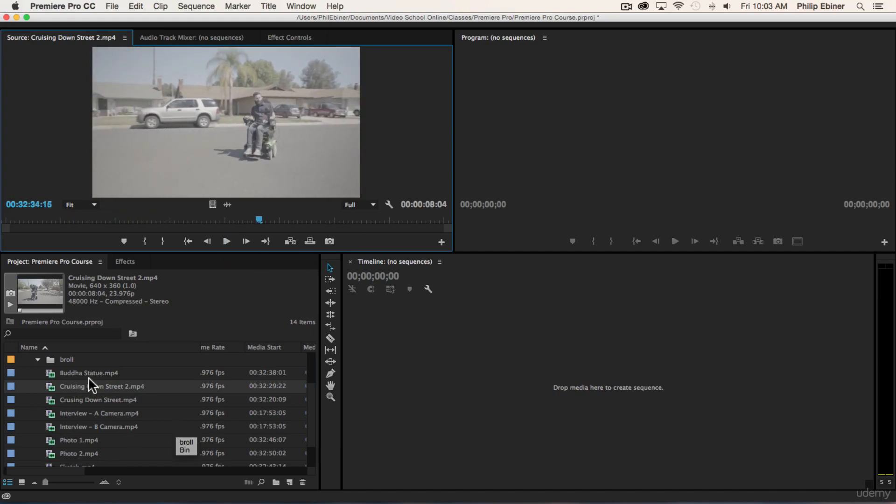
Move the ALS Ice Bucket Challenge Clips, Buddha Statue, Cruising Down Street 2 and Crusing Down Street clips into the broll bin.
{"action": "scroll", "coordinate": [105, 373], "scroll_direction": "up", "scroll_amount": 2}
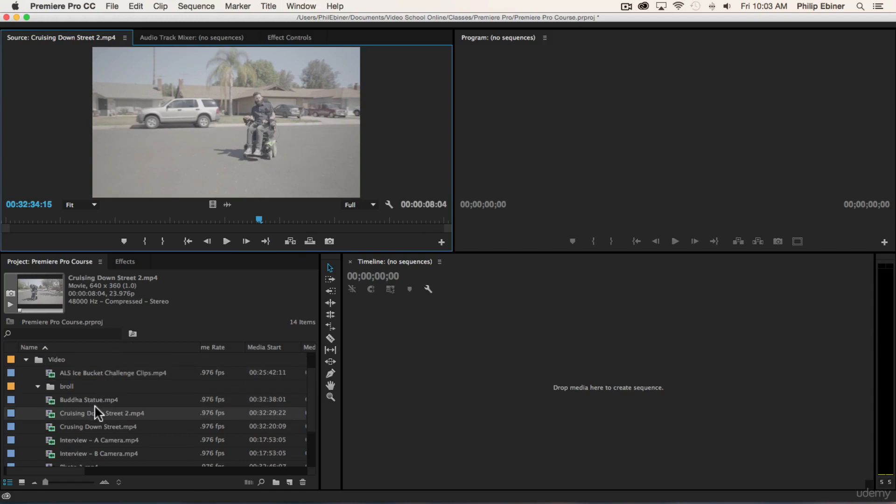
{"action": "left_click", "coordinate": [97, 424]}
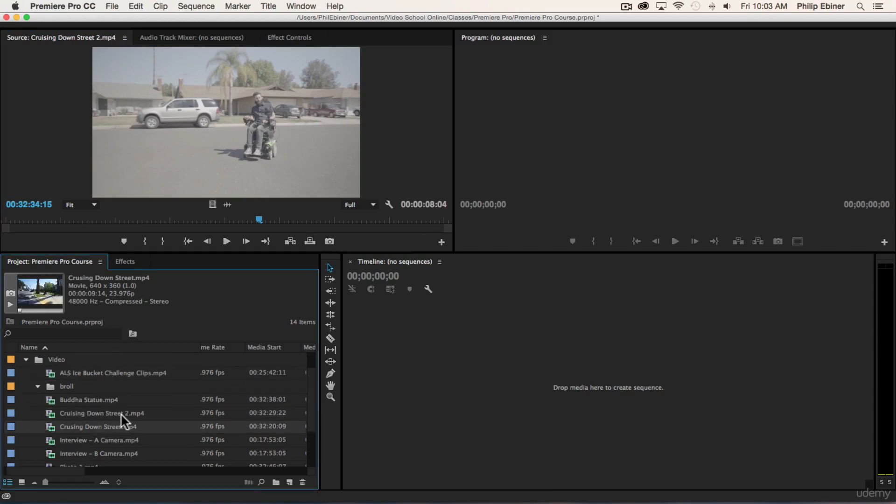
{"action": "left_click", "coordinate": [91, 402], "text": "shift"}
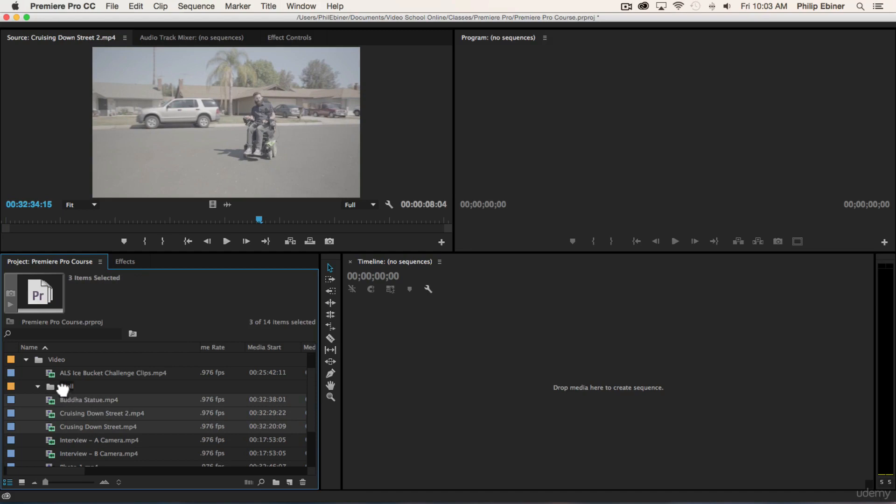
{"action": "left_click_drag", "start_coordinate": [62, 389], "coordinate": [65, 387]}
{"action": "scroll", "coordinate": [120, 391], "scroll_direction": "down", "scroll_amount": 4}
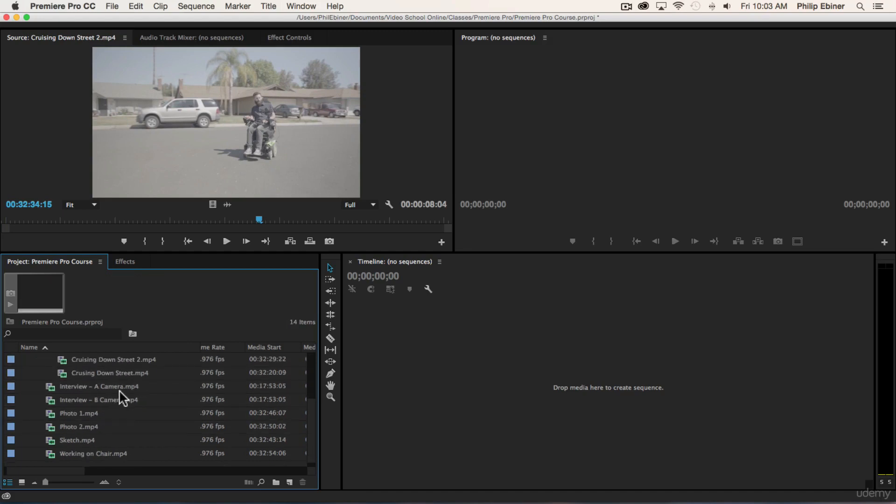
Move Photo 1, Photo 2, Sketch and Working on Chair into the broll bin and collapse it.
{"action": "left_click", "coordinate": [82, 451]}
{"action": "left_click", "coordinate": [88, 414], "text": "shift"}
{"action": "scroll", "coordinate": [93, 408], "scroll_direction": "up", "scroll_amount": 6}
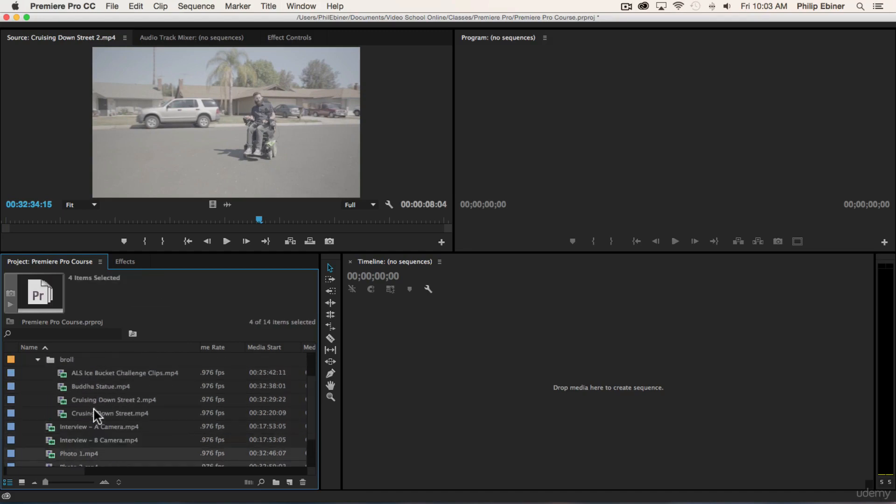
{"action": "scroll", "coordinate": [85, 432], "scroll_direction": "down", "scroll_amount": 2}
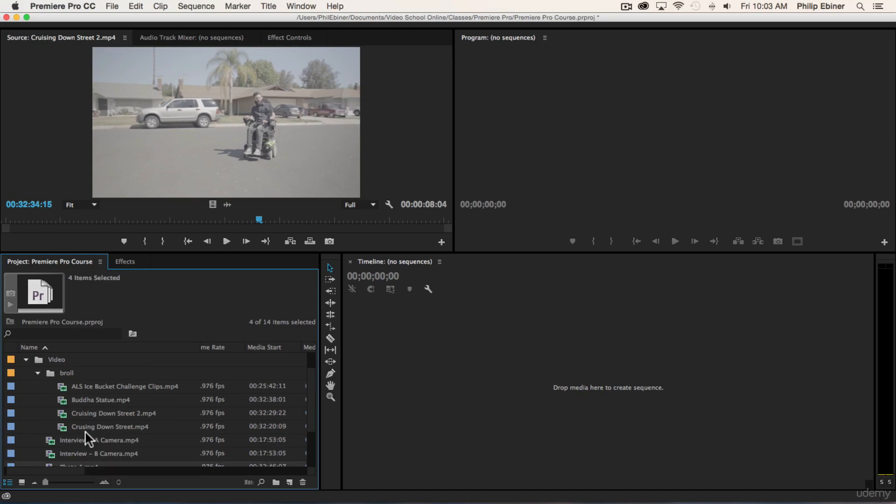
{"action": "left_click_drag", "start_coordinate": [73, 460], "coordinate": [86, 365]}
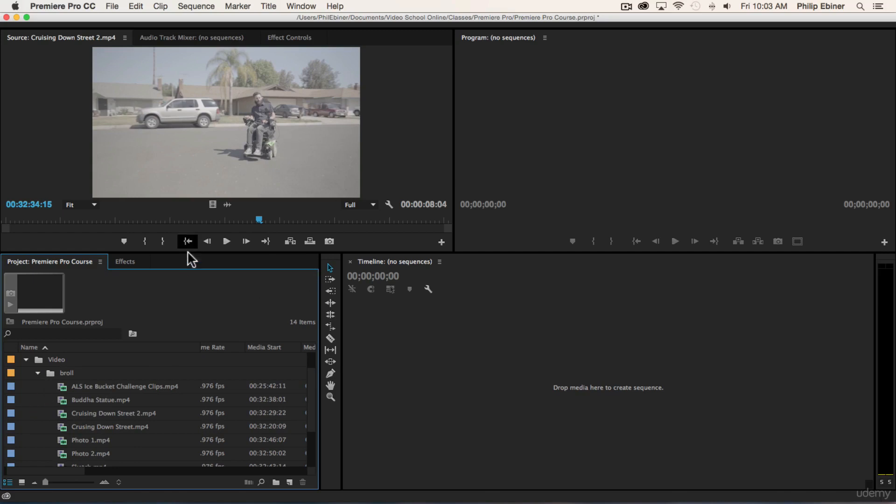
{"action": "left_click", "coordinate": [38, 373]}
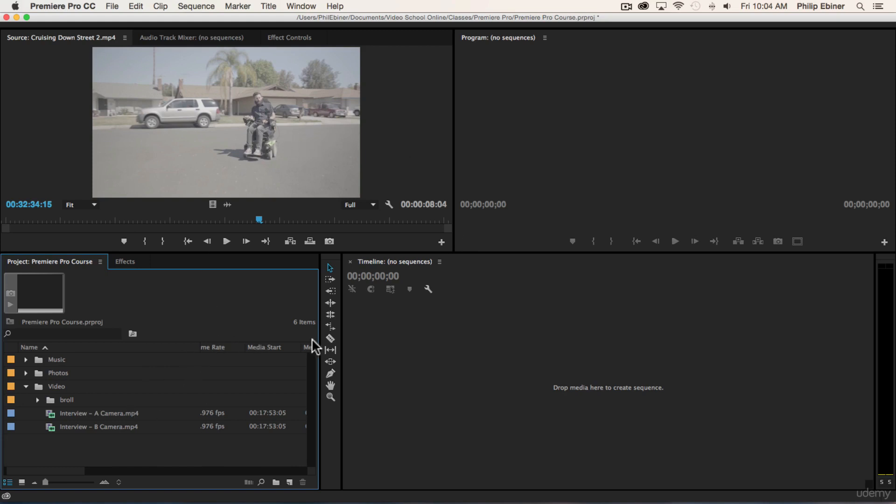
Create a new bin named interview inside the Video bin.
{"action": "left_click", "coordinate": [50, 386]}
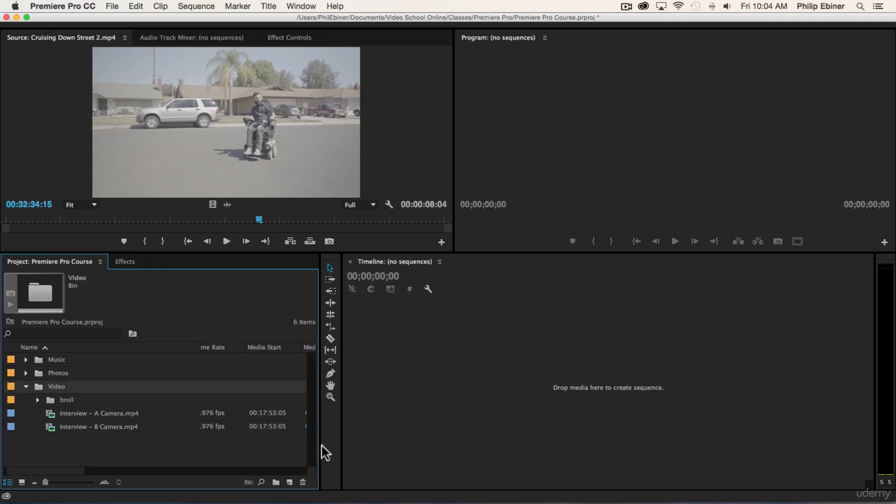
{"action": "left_click", "coordinate": [276, 482]}
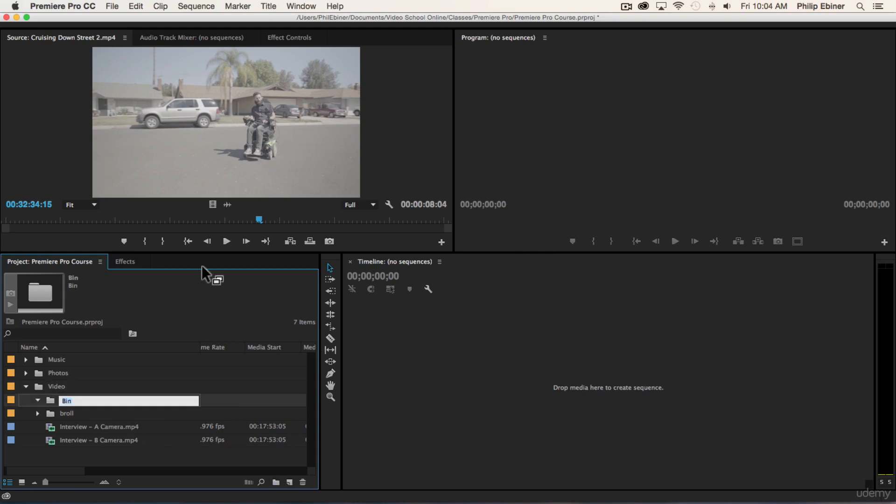
{"action": "type", "text": "interview"}
{"action": "key", "text": "Tab"}
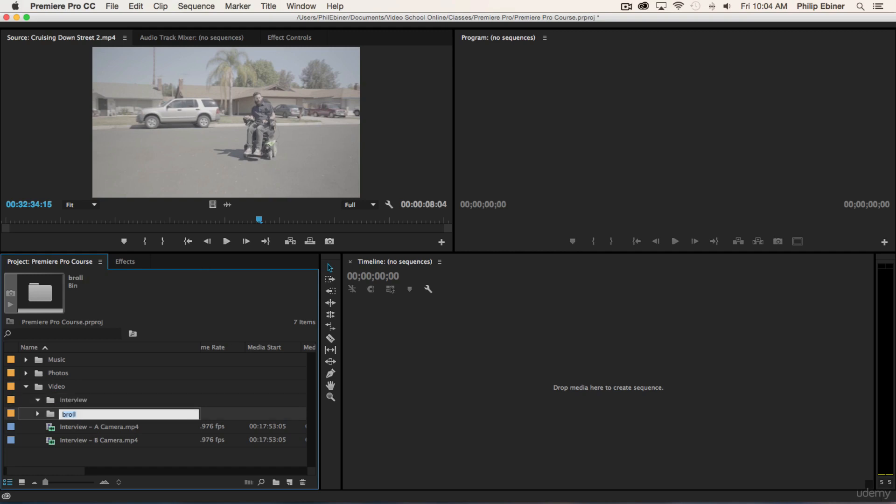
Move the Interview – A Camera and Interview – B Camera clips into the interview bin and collapse the interview and Video bins.
{"action": "left_click", "coordinate": [89, 440]}
{"action": "left_click", "coordinate": [102, 426], "text": "shift"}
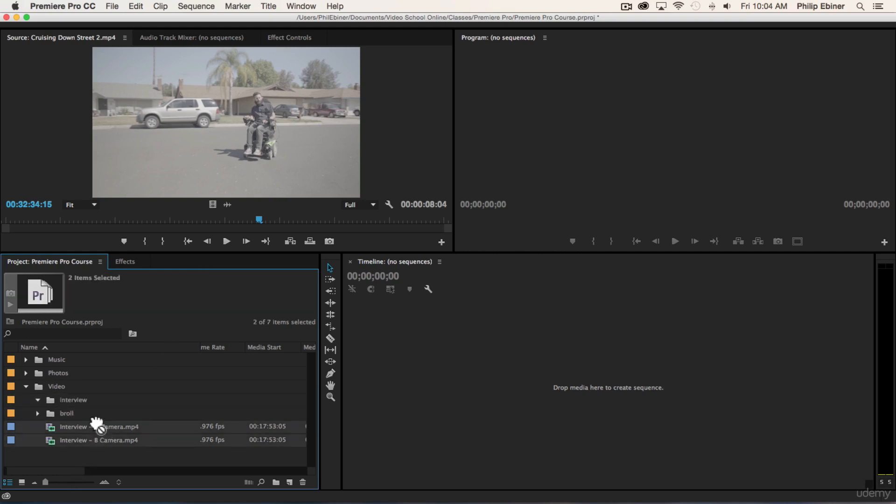
{"action": "left_click_drag", "start_coordinate": [95, 426], "coordinate": [40, 405]}
{"action": "left_click", "coordinate": [38, 400]}
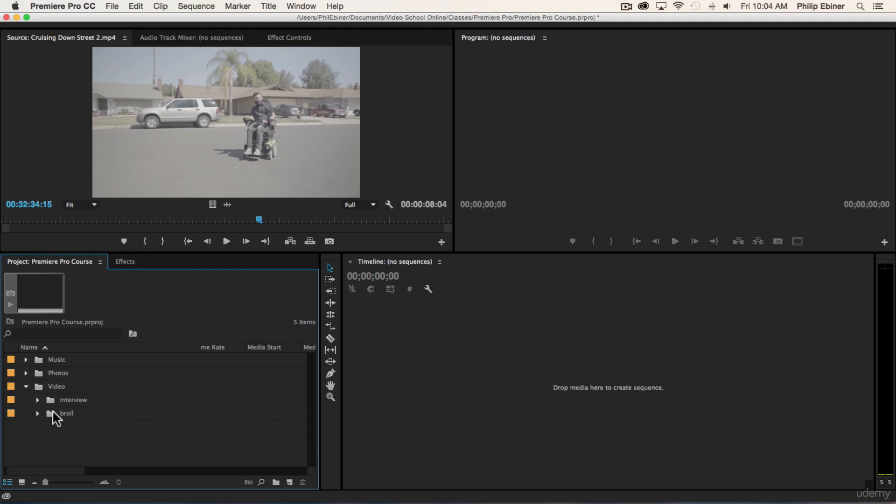
{"action": "left_click", "coordinate": [26, 386]}
Switch to Finder and look through the Music, Photos and Video Clips folders inside the Resources folder.
{"action": "key", "text": "super+Tab"}
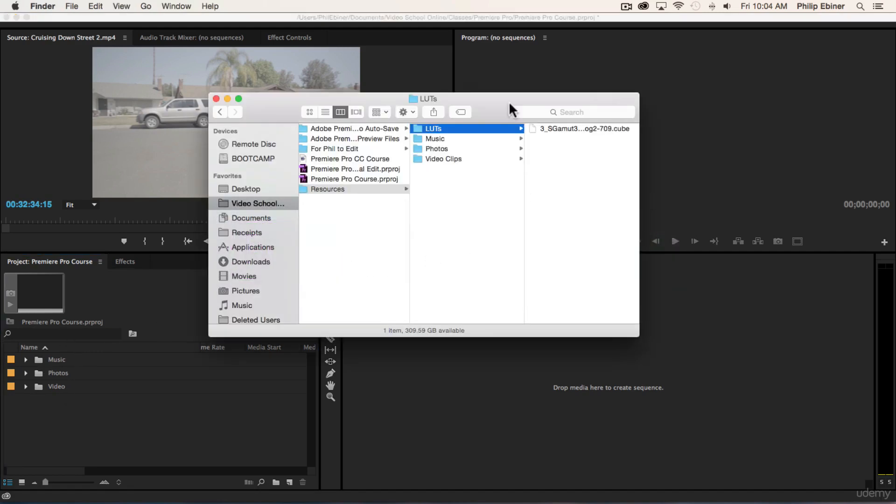
{"action": "left_click", "coordinate": [446, 138]}
{"action": "left_click", "coordinate": [438, 149]}
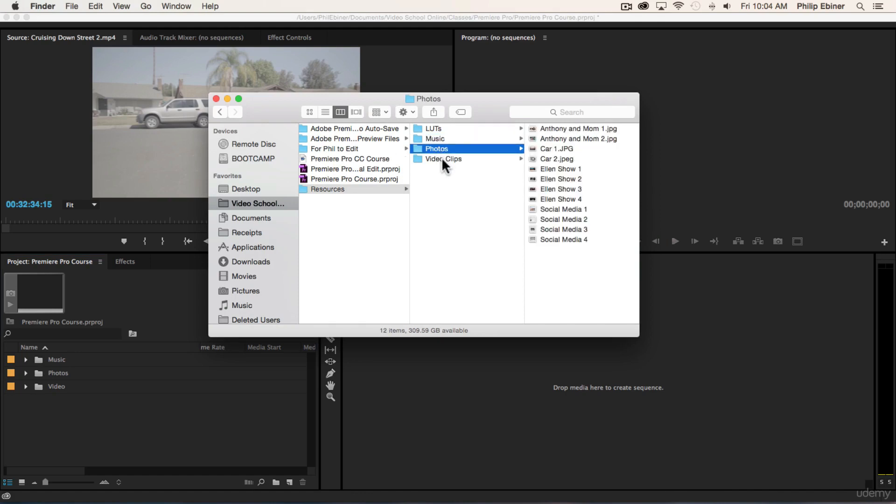
{"action": "left_click", "coordinate": [441, 158]}
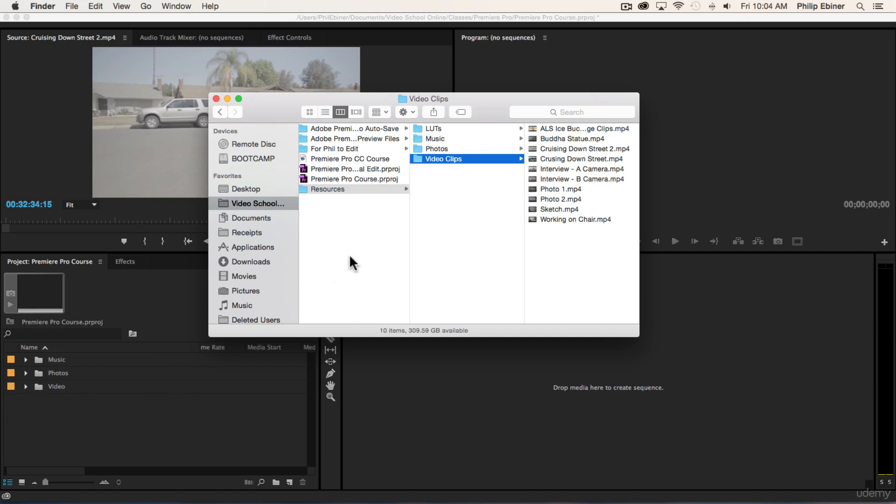
{"action": "left_click", "coordinate": [403, 189]}
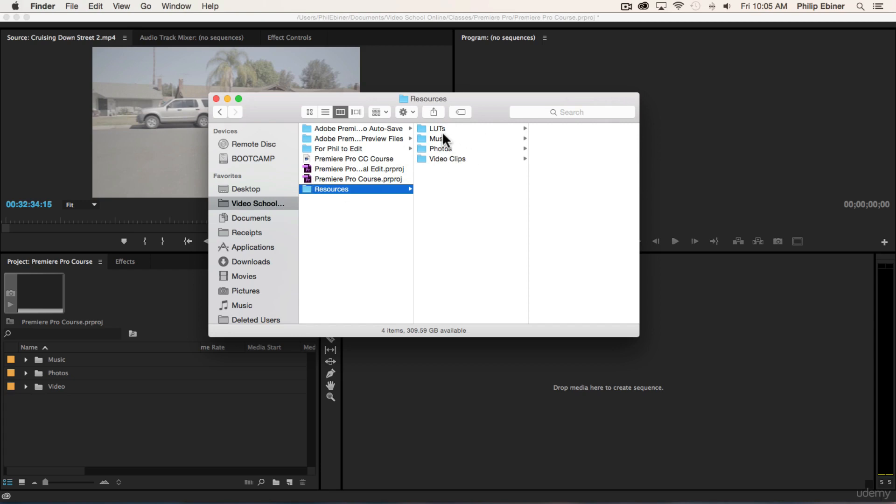
Switch back to Premiere Pro, expand the Video and broll bins, and view the Photo 1 and Photo 2 clips in the Source monitor.
{"action": "left_click", "coordinate": [120, 410]}
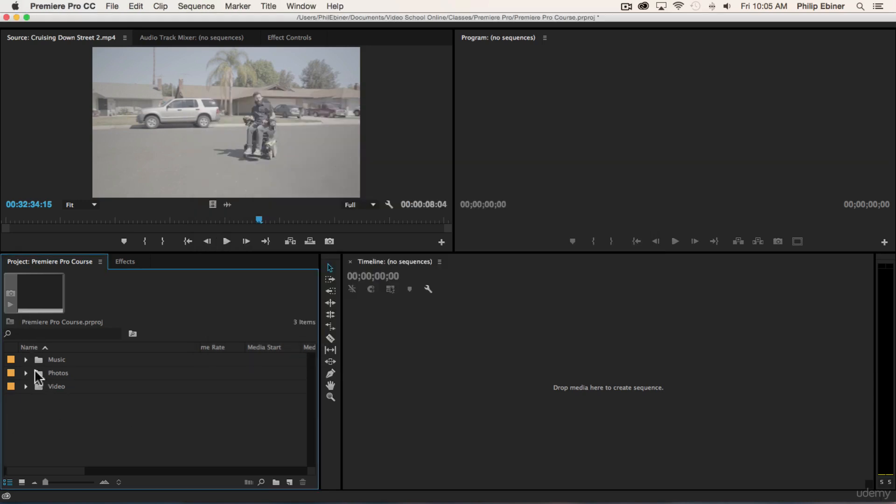
{"action": "left_click", "coordinate": [25, 386]}
{"action": "left_click", "coordinate": [37, 414]}
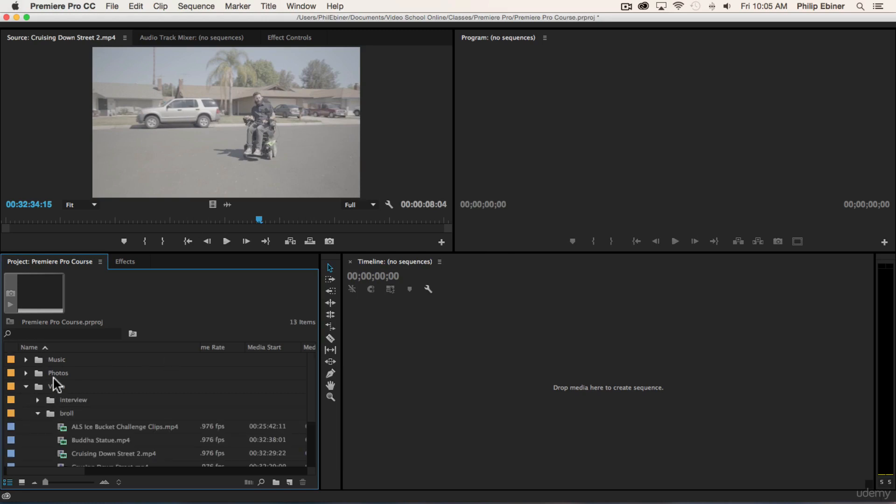
{"action": "scroll", "coordinate": [108, 393], "scroll_direction": "down", "scroll_amount": 3}
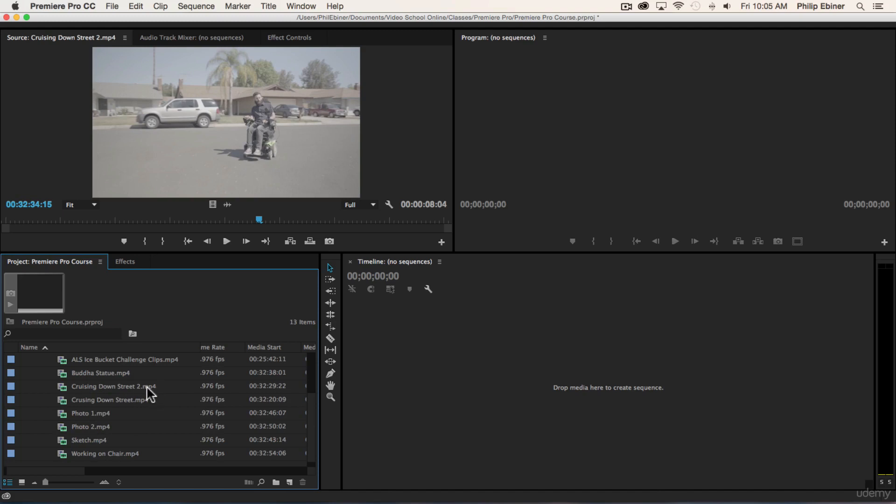
{"action": "double_click", "coordinate": [62, 412]}
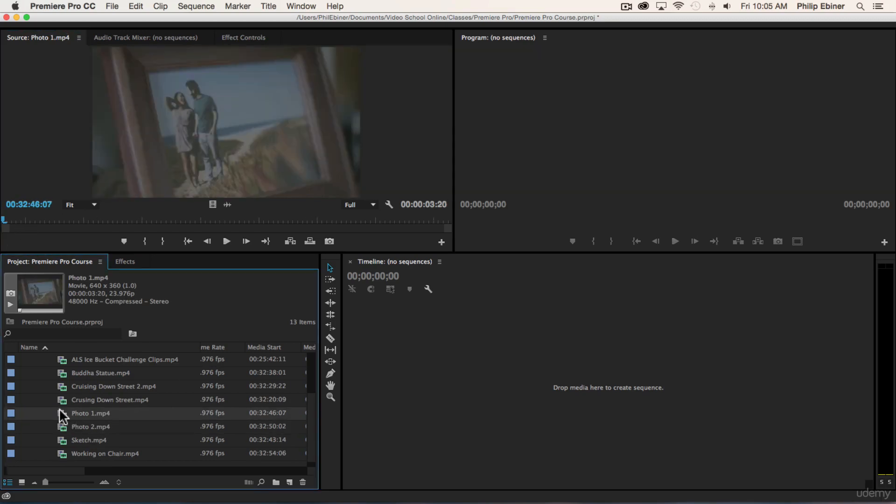
Rename Photo 1.mp4 in the broll bin as a photo of the couple, using their first names, ending in "at beach".
{"action": "left_click", "coordinate": [157, 414]}
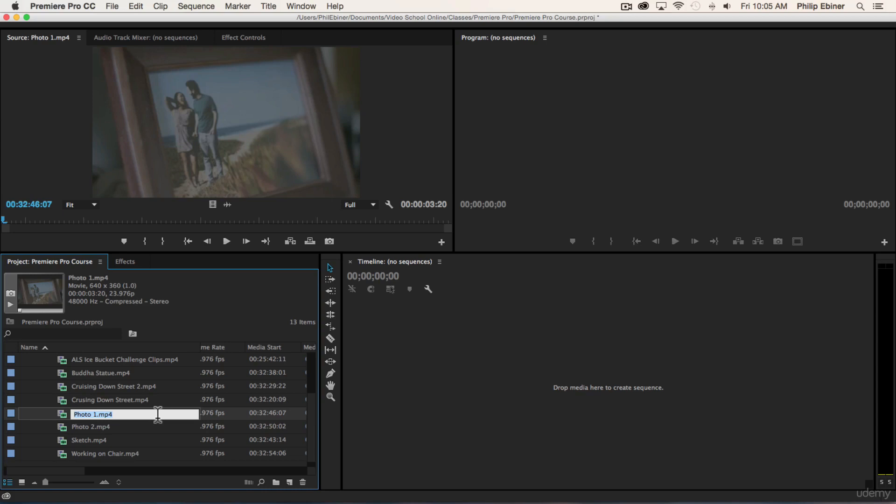
{"action": "type", "text": "Photo of Ant"}
{"action": "type", "text": "hony and Laarne "}
{"action": "type", "text": "at Beech"}
{"action": "key", "text": "BackSpace"}
{"action": "key", "text": "BackSpace"}
{"action": "key", "text": "BackSpace"}
{"action": "key", "text": "BackSpace"}
{"action": "key", "text": "BackSpace"}
{"action": "type", "text": "beach"}
{"action": "key", "text": "Tab"}
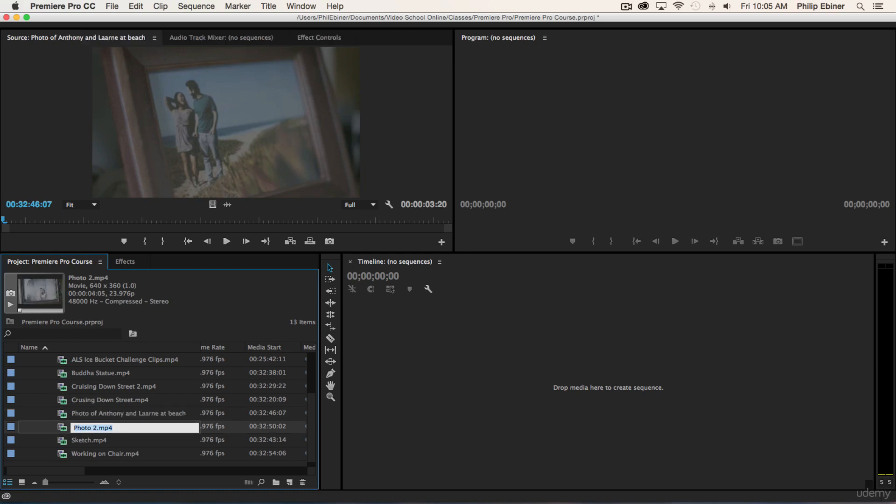
Open Photo 2.mp4 in the Source monitor and rename it with the couple's first names, ending in "in front of building".
{"action": "double_click", "coordinate": [63, 426]}
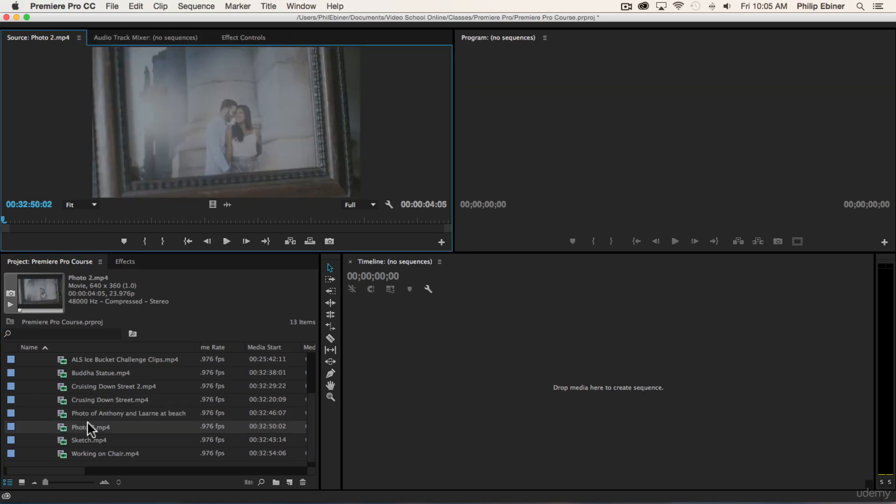
{"action": "left_click", "coordinate": [87, 422]}
{"action": "type", "text": "Photo of"}
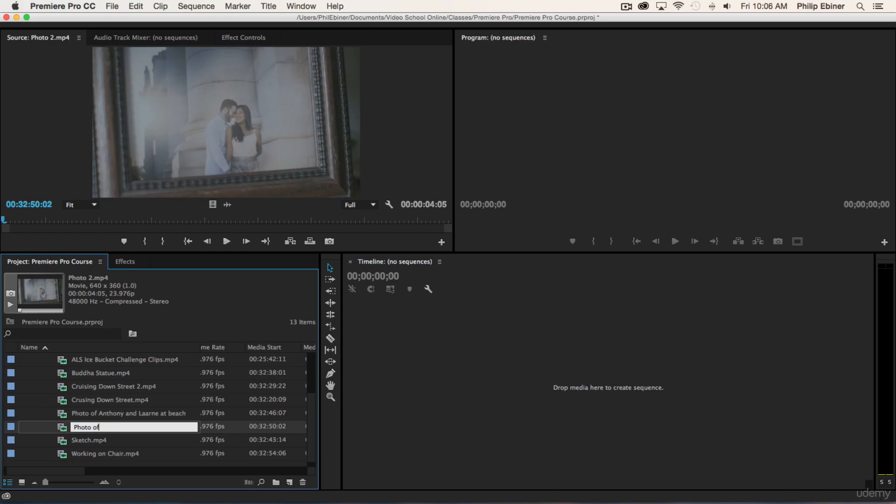
{"action": "type", "text": " Anthony and Laarne a"}
{"action": "key", "text": "BackSpace"}
{"action": "type", "text": "in front of building"}
{"action": "key", "text": "Tab"}
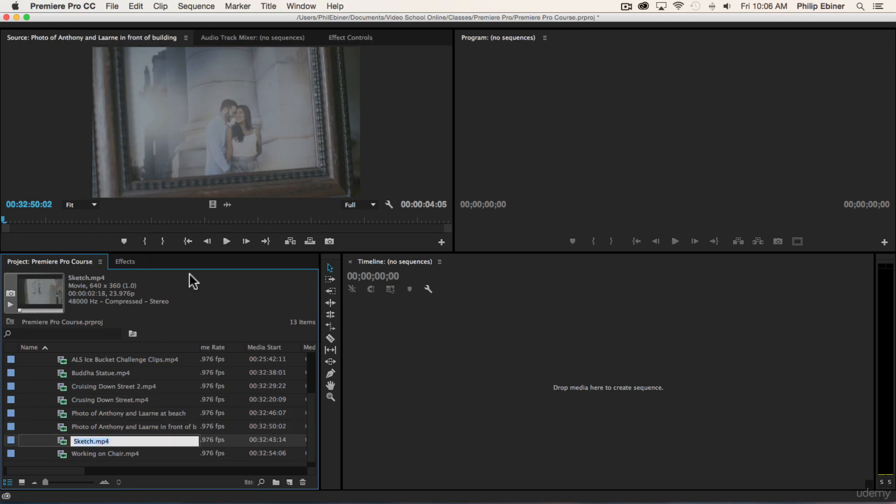
Look over the broll clips' names and their frame rate and media start columns in the project list.
{"action": "scroll", "coordinate": [122, 385], "scroll_direction": "up", "scroll_amount": 3}
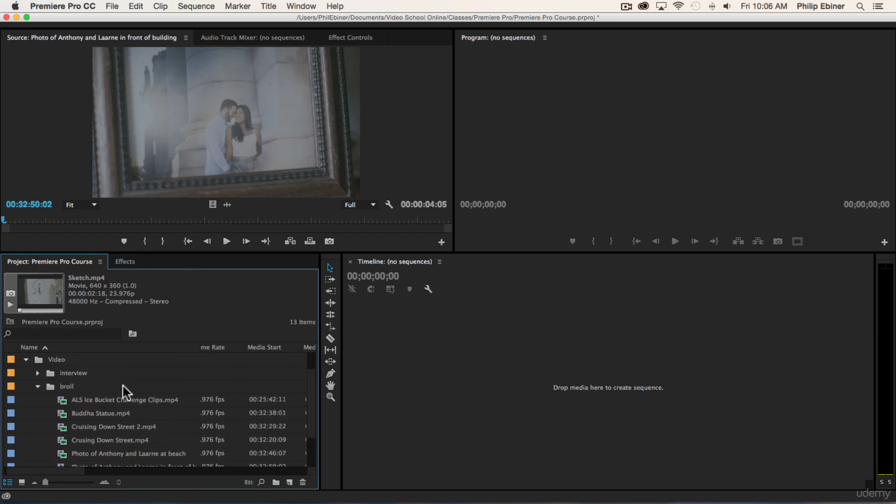
{"action": "scroll", "coordinate": [116, 386], "scroll_direction": "down", "scroll_amount": 3}
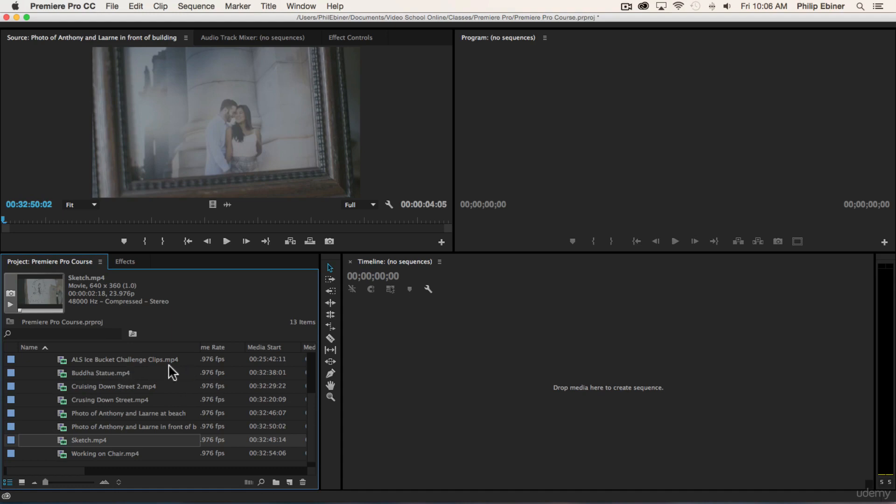
{"action": "scroll", "coordinate": [169, 366], "scroll_direction": "right", "scroll_amount": 3}
{"action": "scroll", "coordinate": [169, 365], "scroll_direction": "left", "scroll_amount": 4}
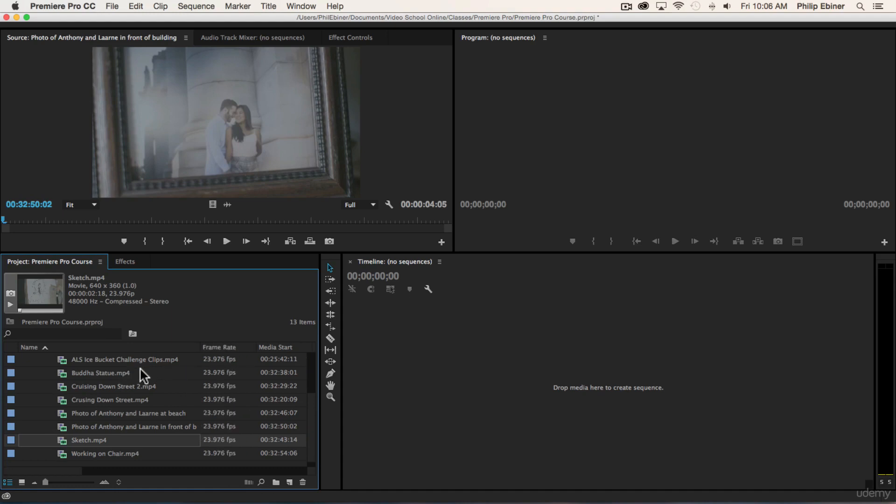
{"action": "scroll", "coordinate": [140, 369], "scroll_direction": "up", "scroll_amount": 2}
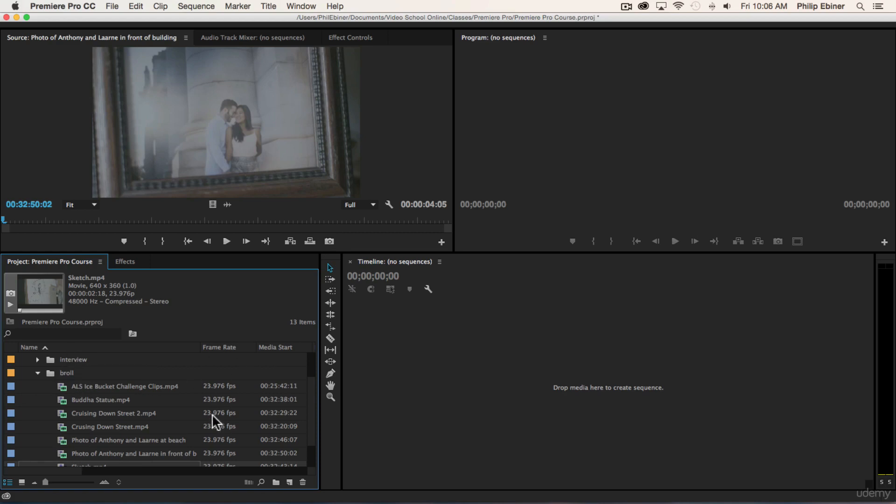
{"action": "scroll", "coordinate": [252, 411], "scroll_direction": "down", "scroll_amount": 2}
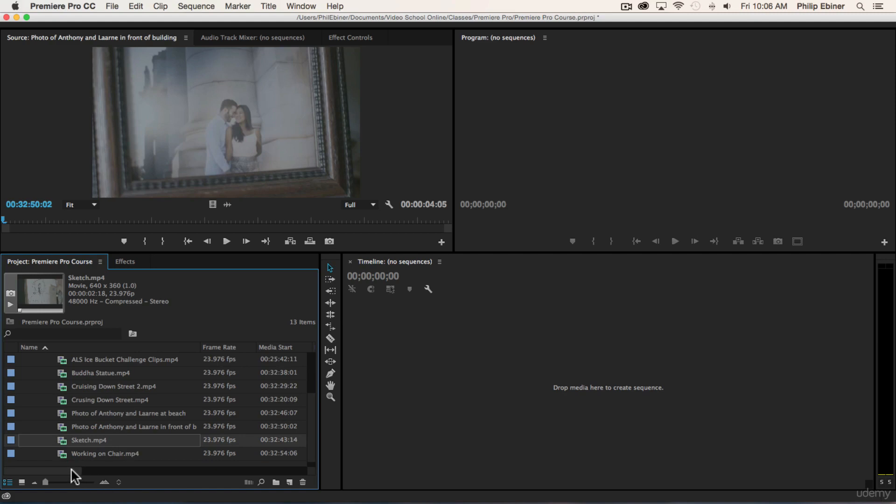
{"action": "mouse_move", "coordinate": [71, 468]}
{"action": "left_mouse_down"}
{"action": "mouse_move", "coordinate": [103, 469]}
{"action": "mouse_move", "coordinate": [38, 471]}
{"action": "mouse_move", "coordinate": [223, 473]}
{"action": "mouse_move", "coordinate": [31, 473]}
{"action": "mouse_move", "coordinate": [86, 466]}
{"action": "left_mouse_up"}
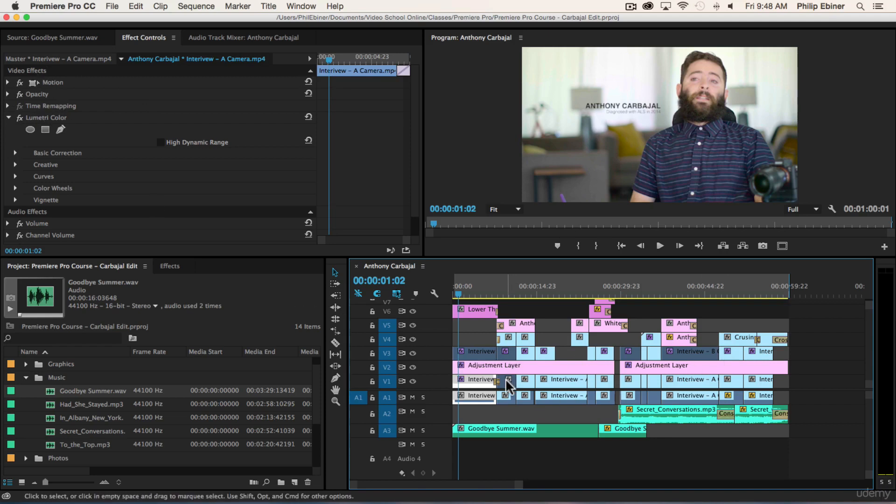
In the finished edit project, inspect the interview clip's Lumetri Color effect, view the effects library categories, and return to the project bins.
{"action": "left_click", "coordinate": [60, 117]}
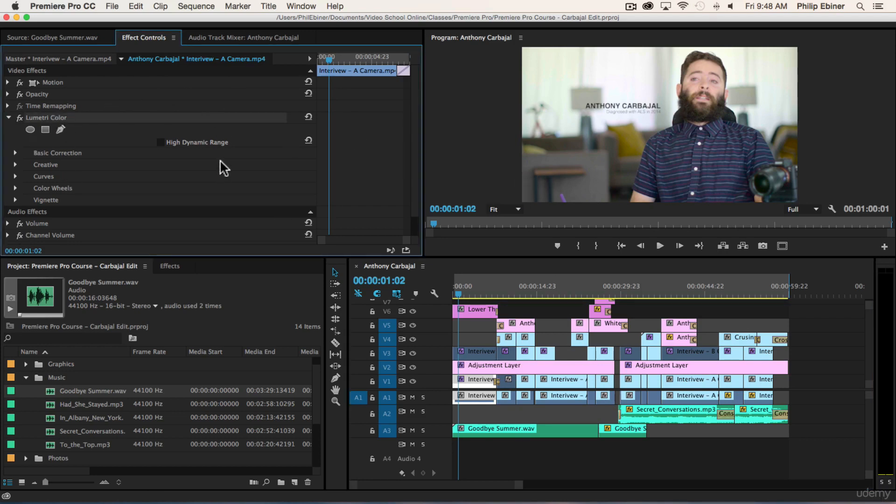
{"action": "left_click", "coordinate": [172, 266]}
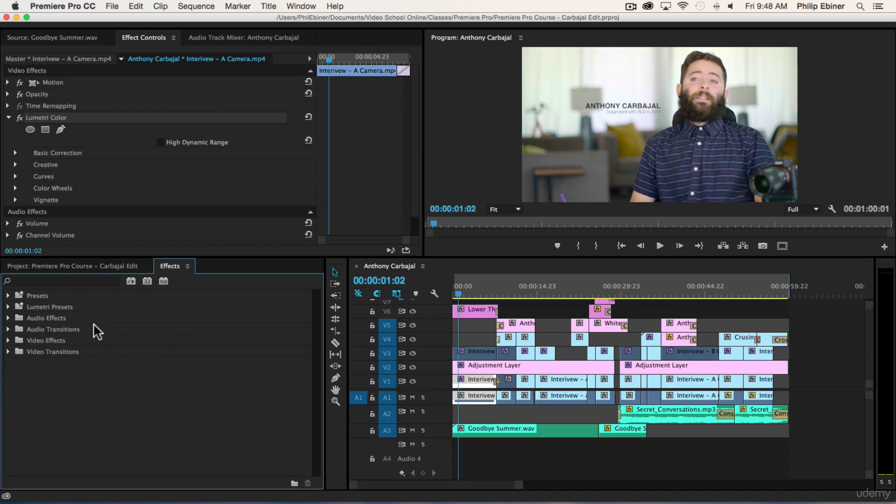
{"action": "left_click", "coordinate": [84, 270]}
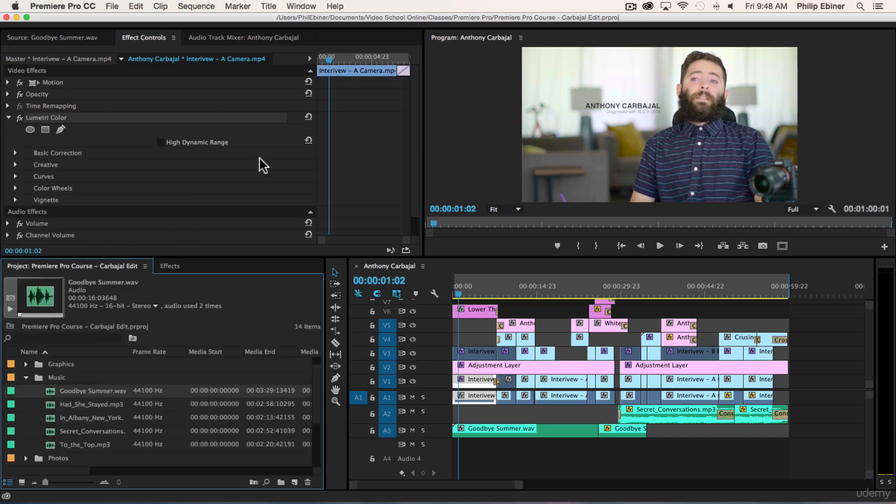